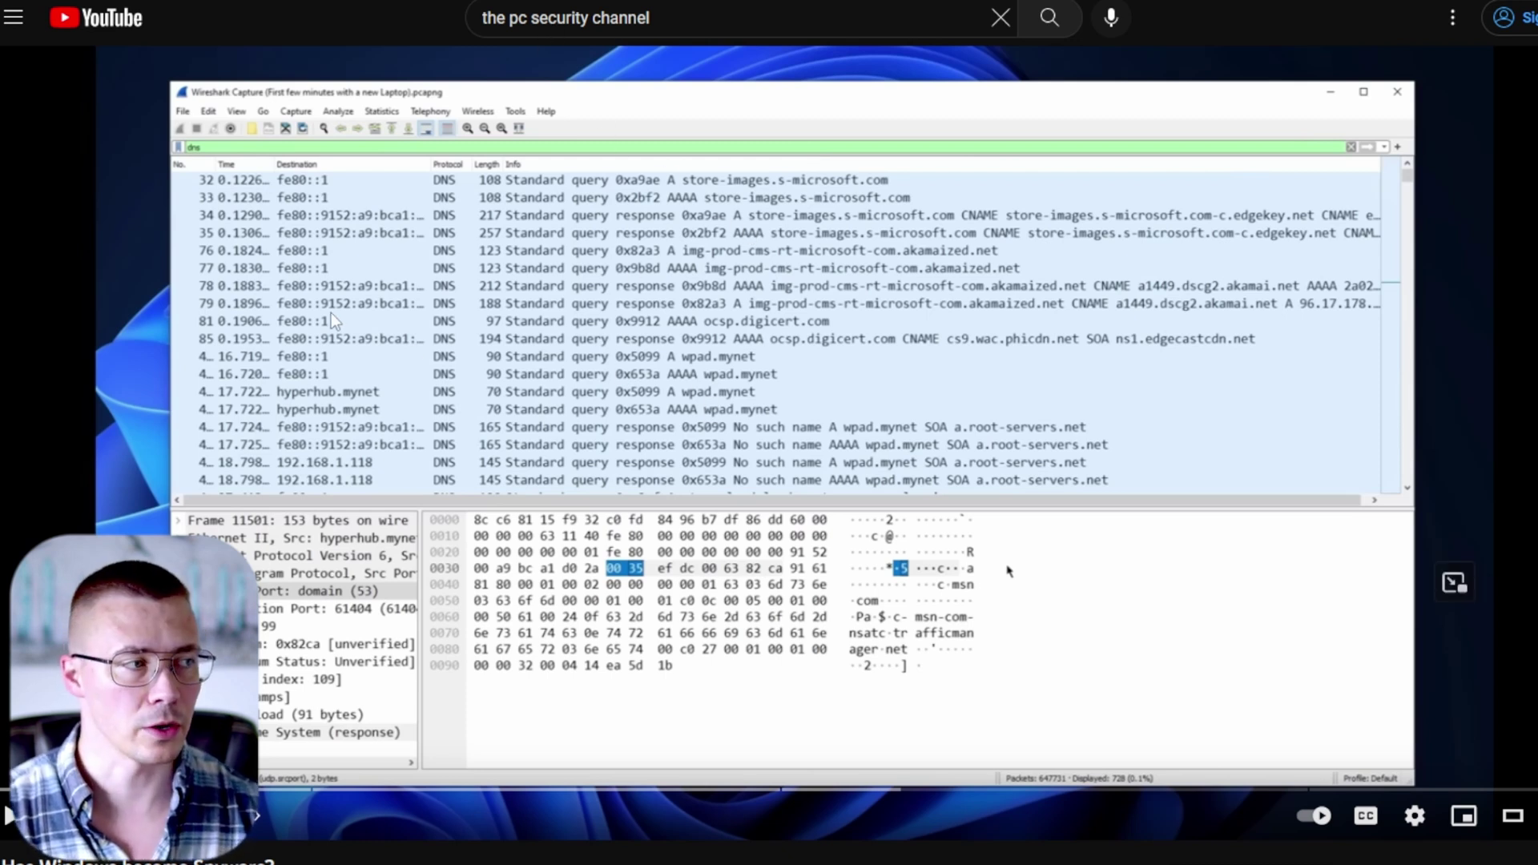
Step: Scroll the YouTube page down and back up to view the video details
{"action": "scroll", "coordinate": [651, 407], "scroll_direction": "down", "scroll_amount": 3}
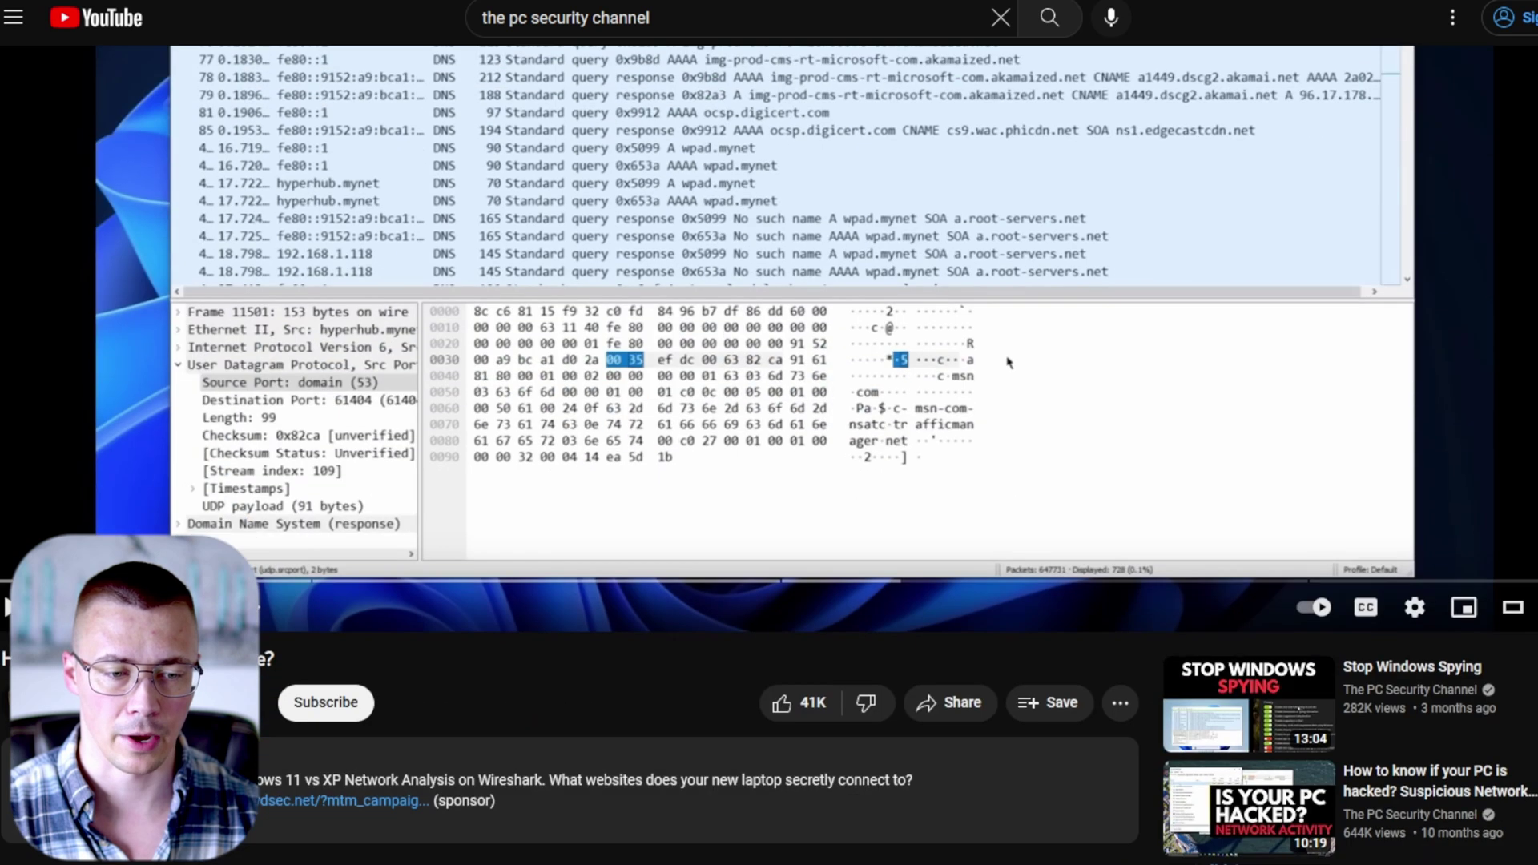
{"action": "scroll", "coordinate": [548, 319], "scroll_direction": "up", "scroll_amount": 3}
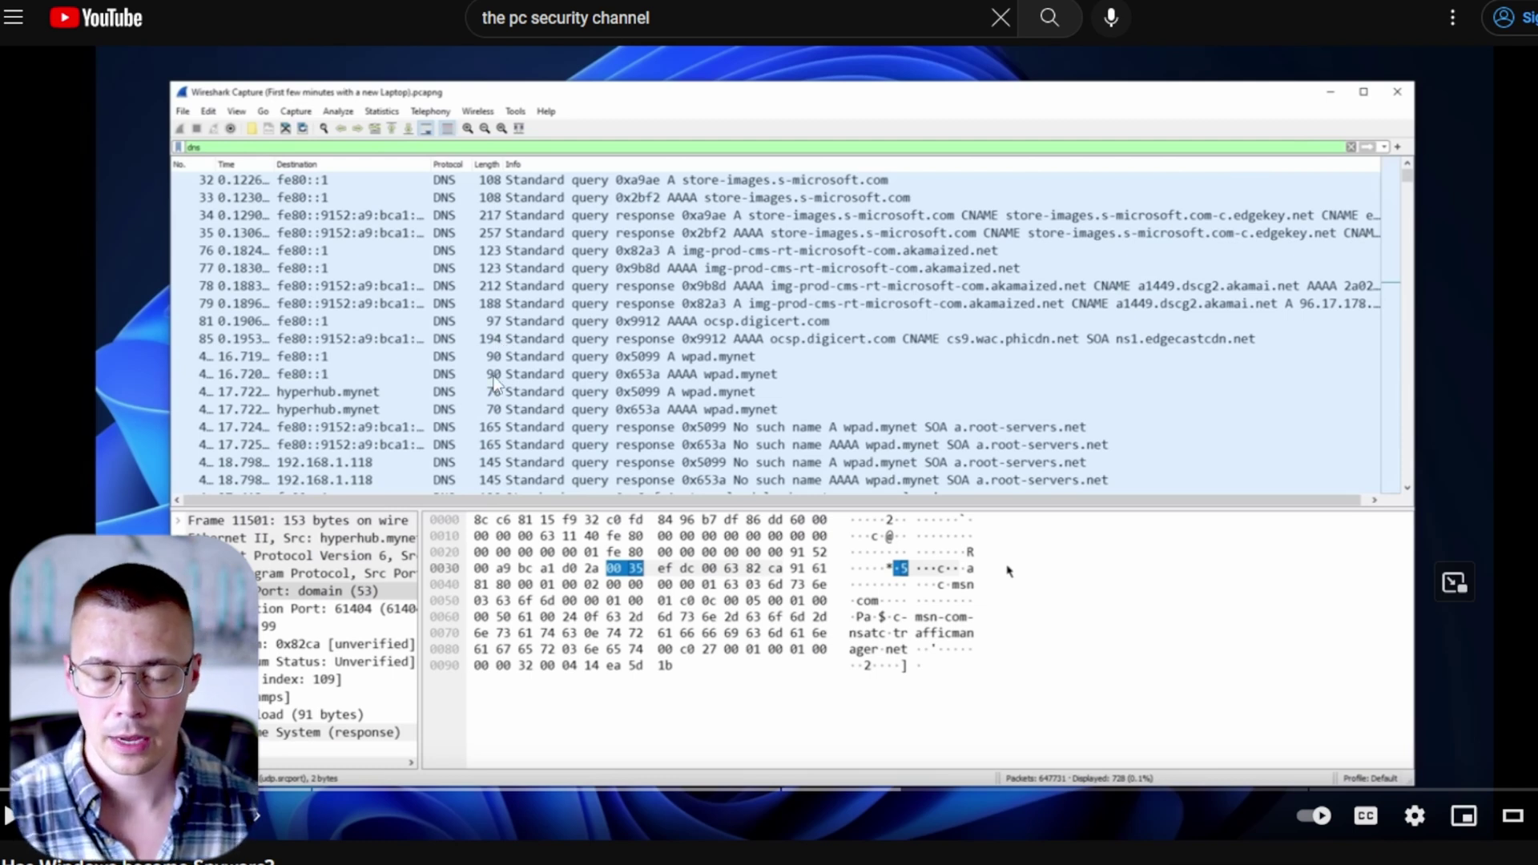
{"action": "scroll", "coordinate": [575, 419], "scroll_direction": "down", "scroll_amount": 2}
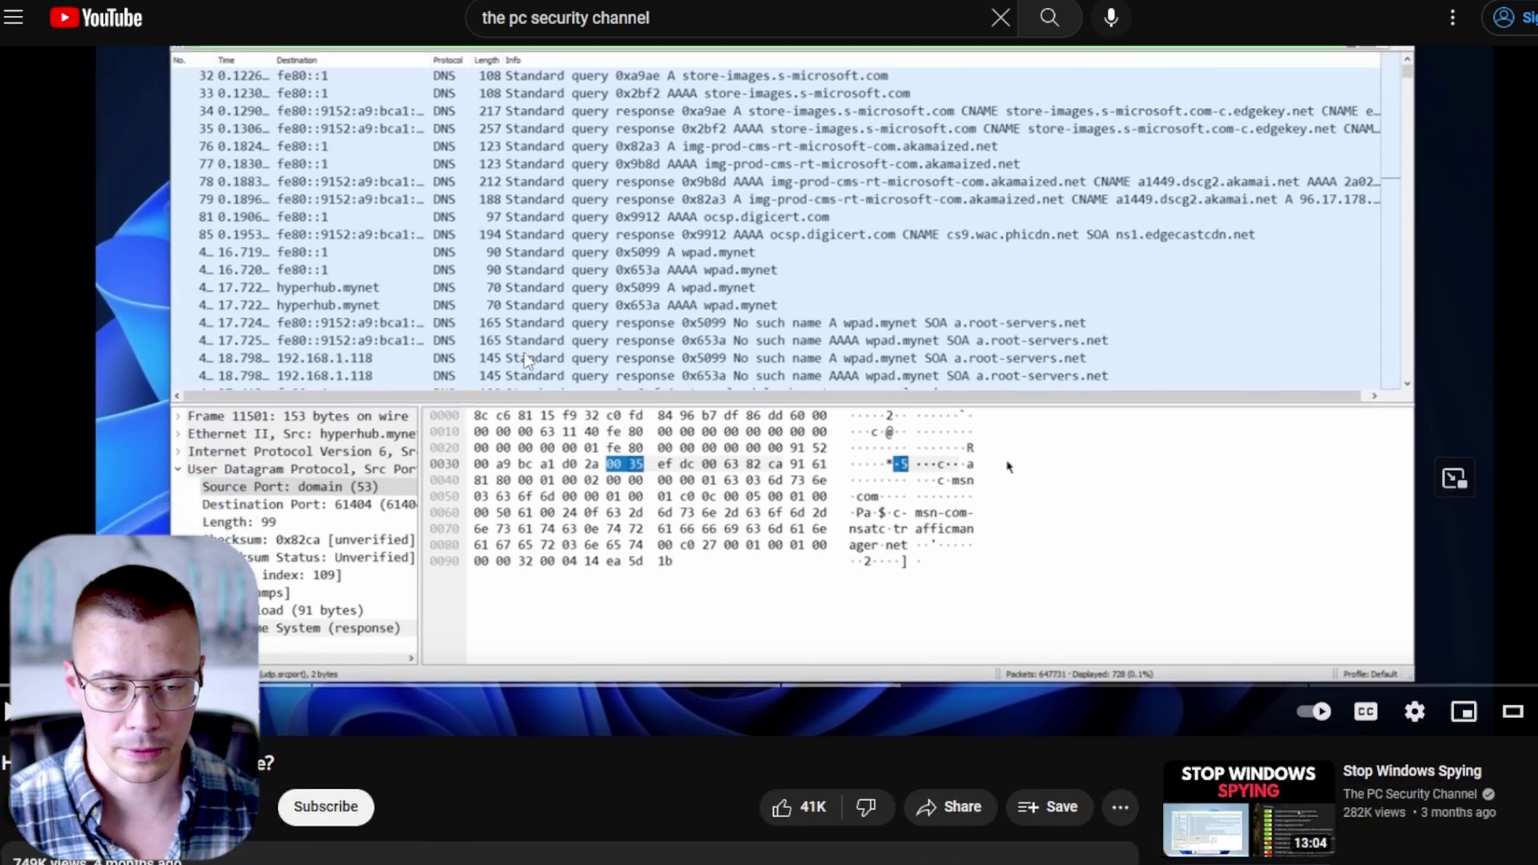
{"action": "scroll", "coordinate": [463, 268], "scroll_direction": "up", "scroll_amount": 2}
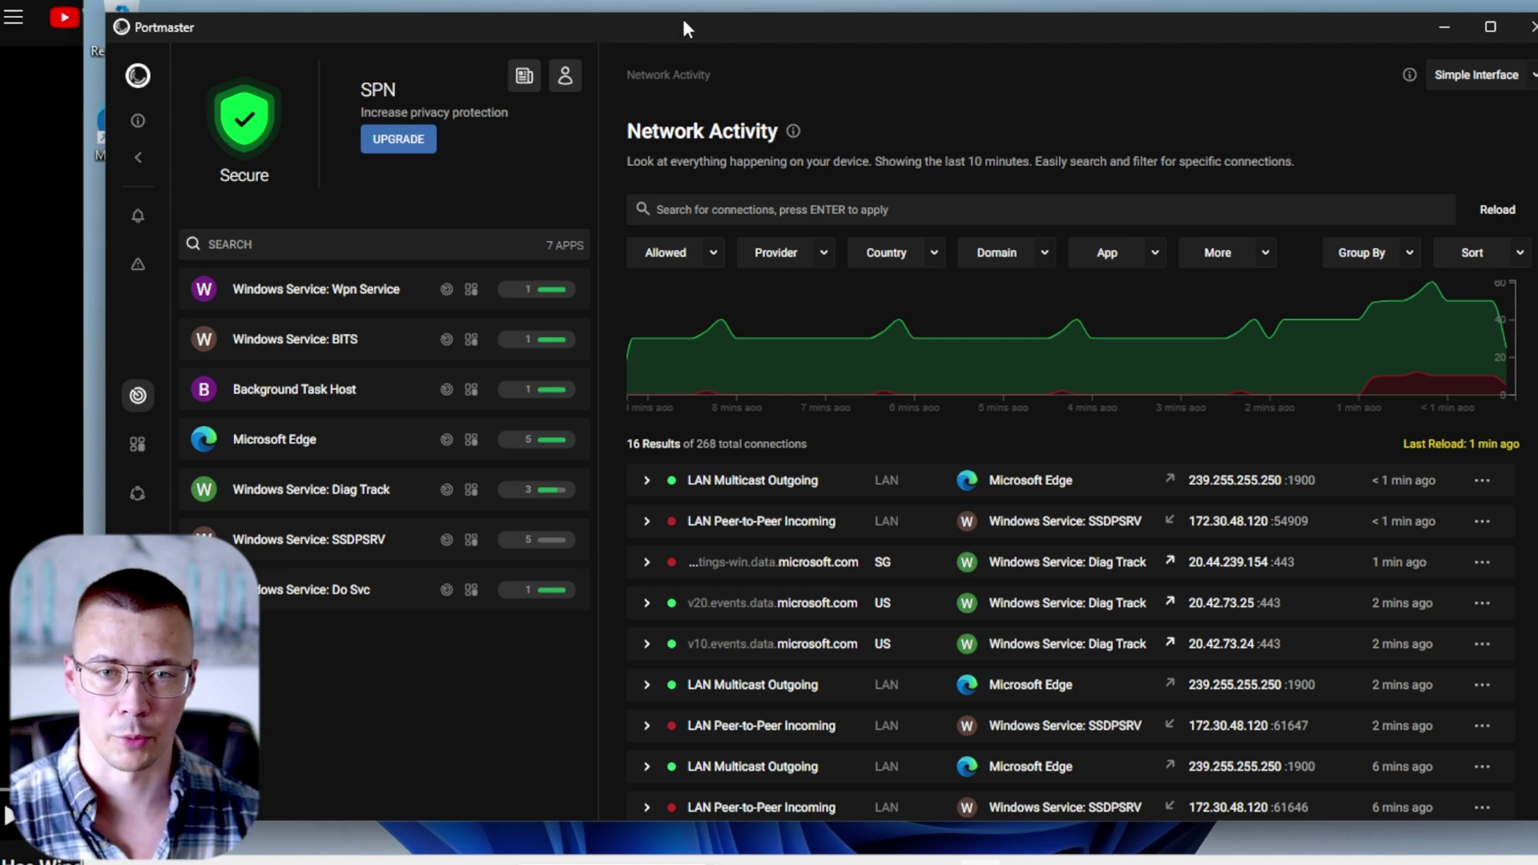
Step: Shift the Portmaster window slightly left and scroll the Network Activity list
{"action": "left_click_drag", "start_coordinate": [685, 26], "coordinate": [675, 26]}
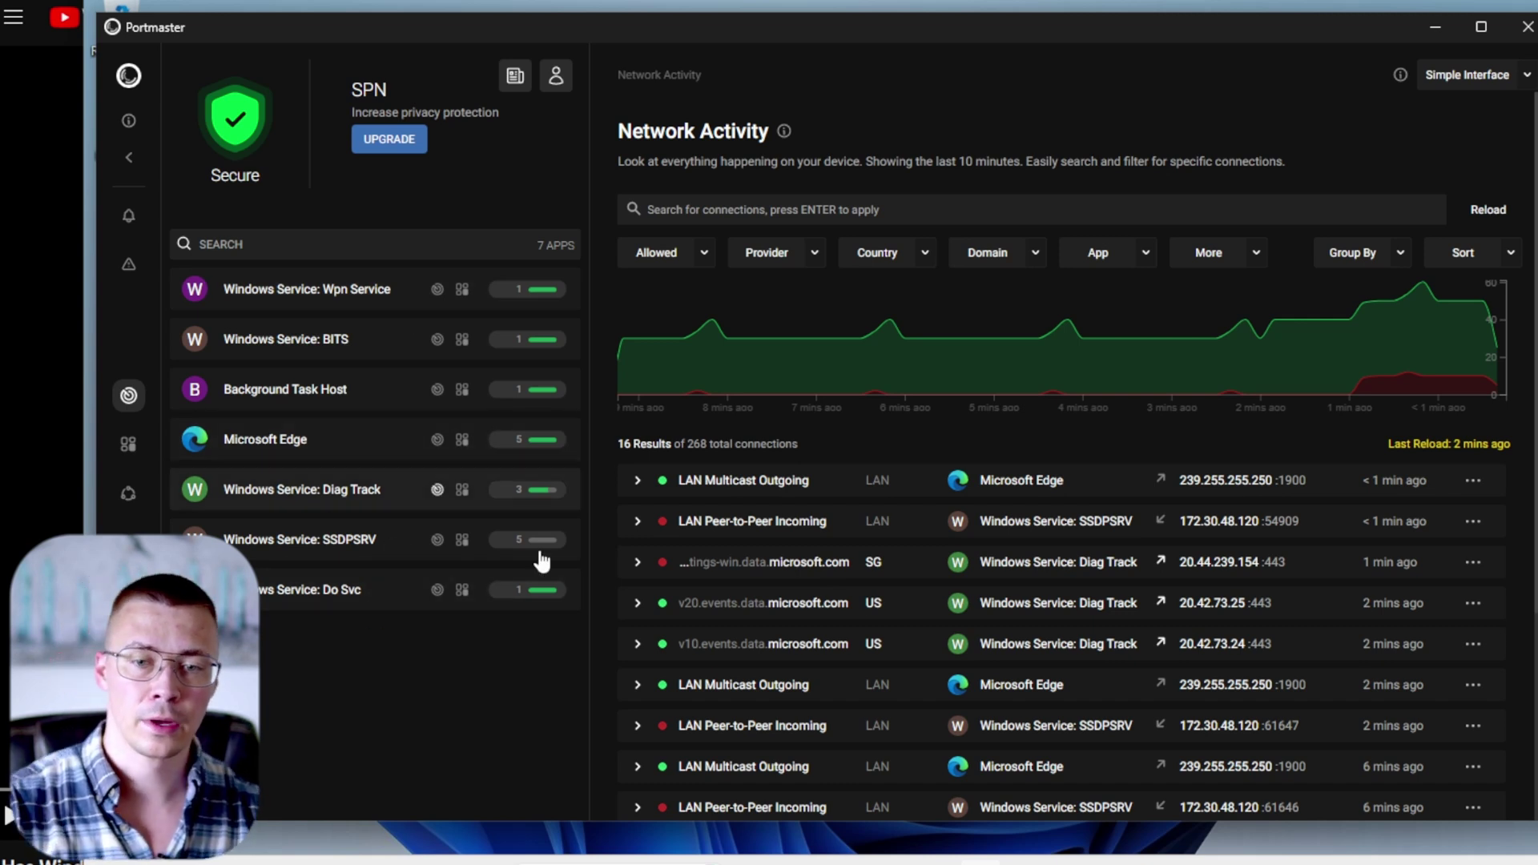
{"action": "scroll", "coordinate": [881, 472], "scroll_direction": "down", "scroll_amount": 3}
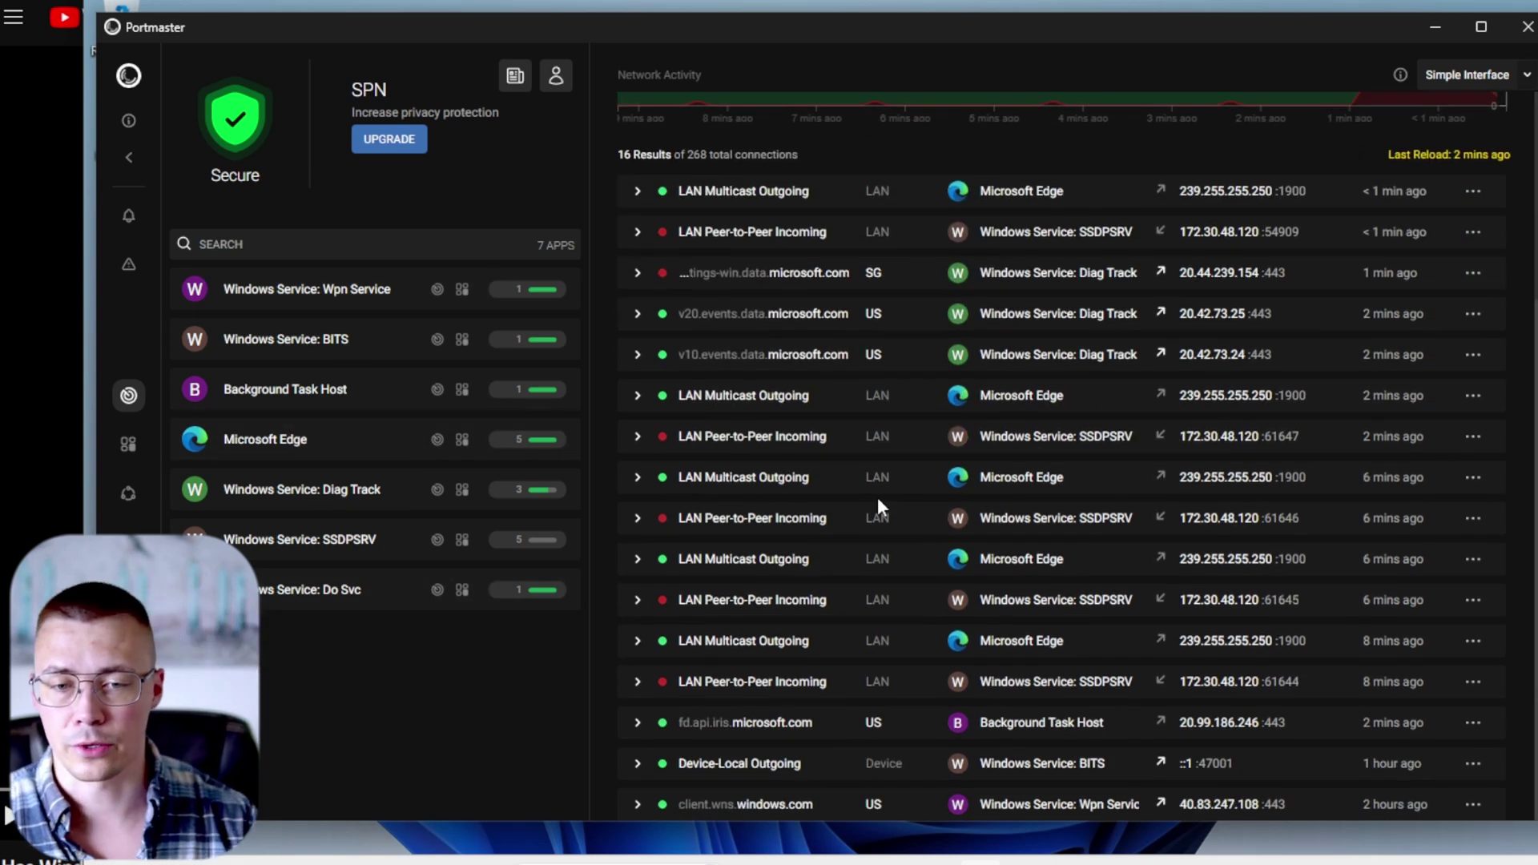
{"action": "scroll", "coordinate": [889, 513], "scroll_direction": "up", "scroll_amount": 3}
{"action": "scroll", "coordinate": [889, 512], "scroll_direction": "down", "scroll_amount": 3}
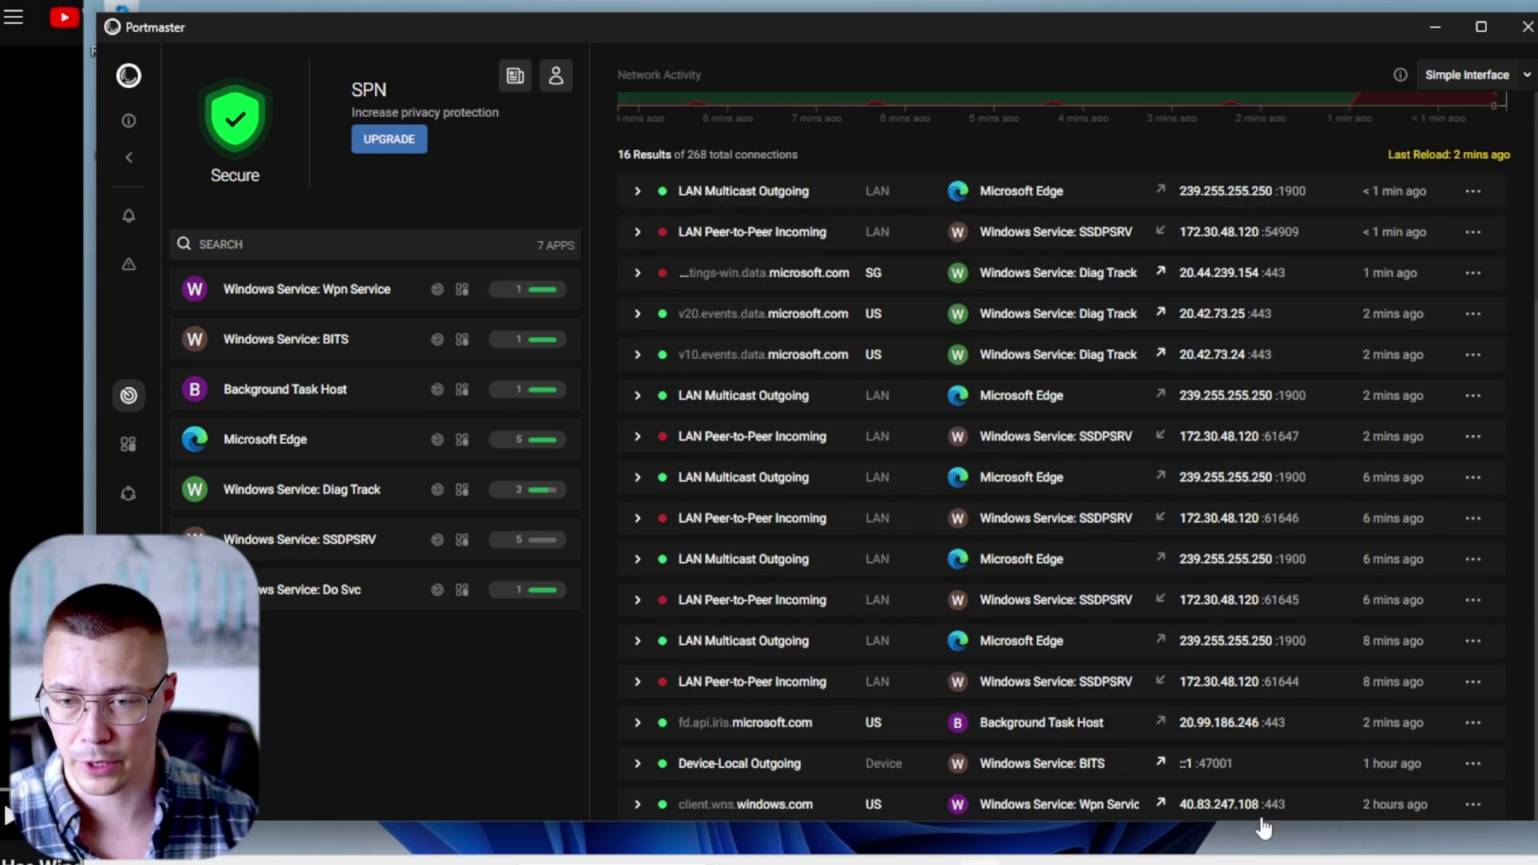
Step: Stretch Portmaster to the screen bottom and scroll through the Diag Track connections
{"action": "left_click_drag", "start_coordinate": [1260, 816], "coordinate": [1257, 864]}
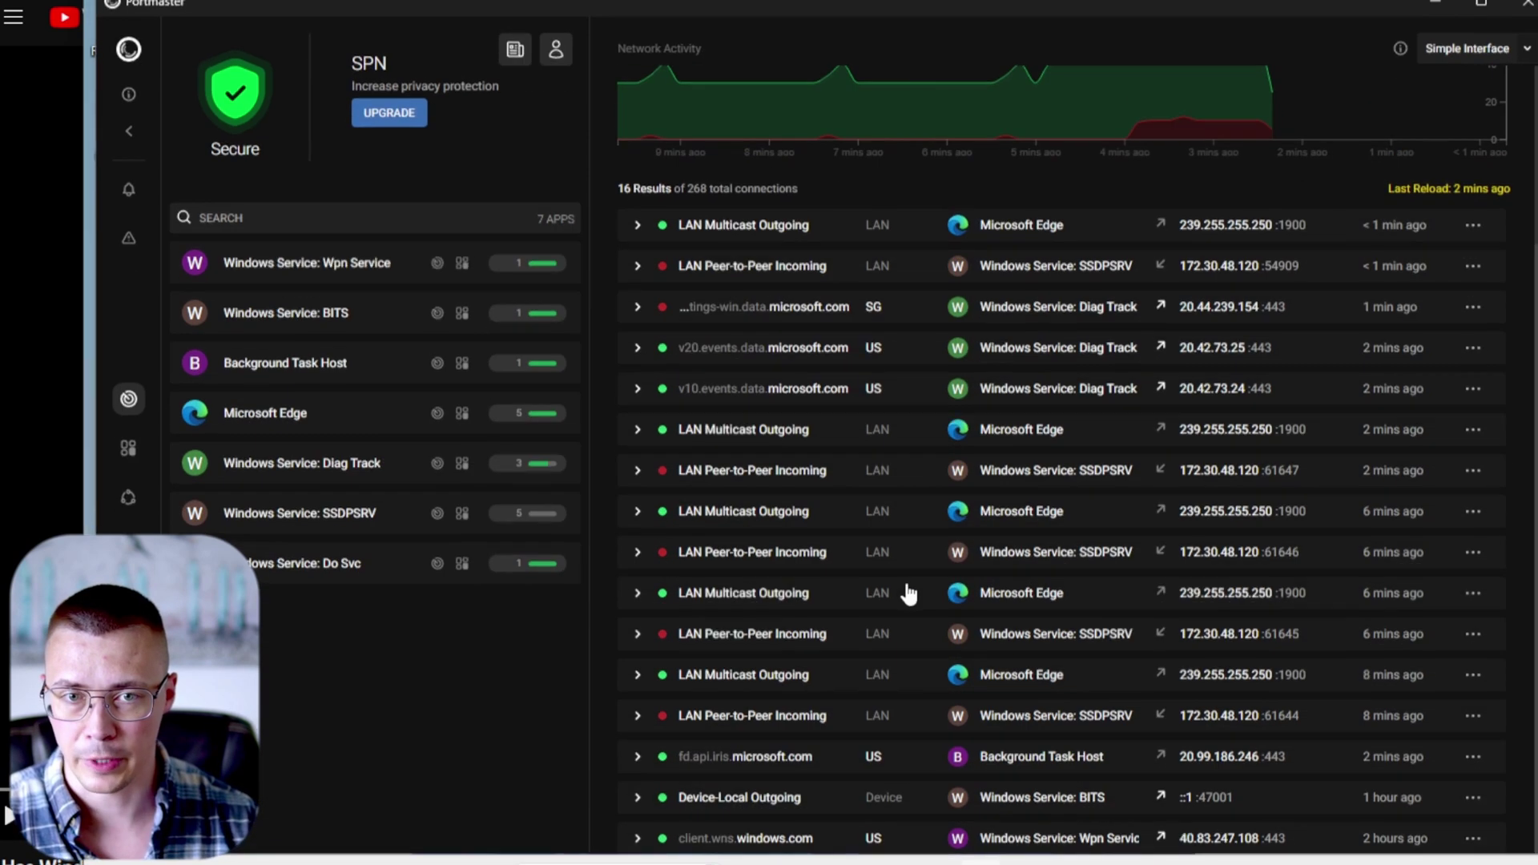
{"action": "scroll", "coordinate": [957, 553], "scroll_direction": "up", "scroll_amount": 2}
{"action": "scroll", "coordinate": [967, 561], "scroll_direction": "down", "scroll_amount": 2}
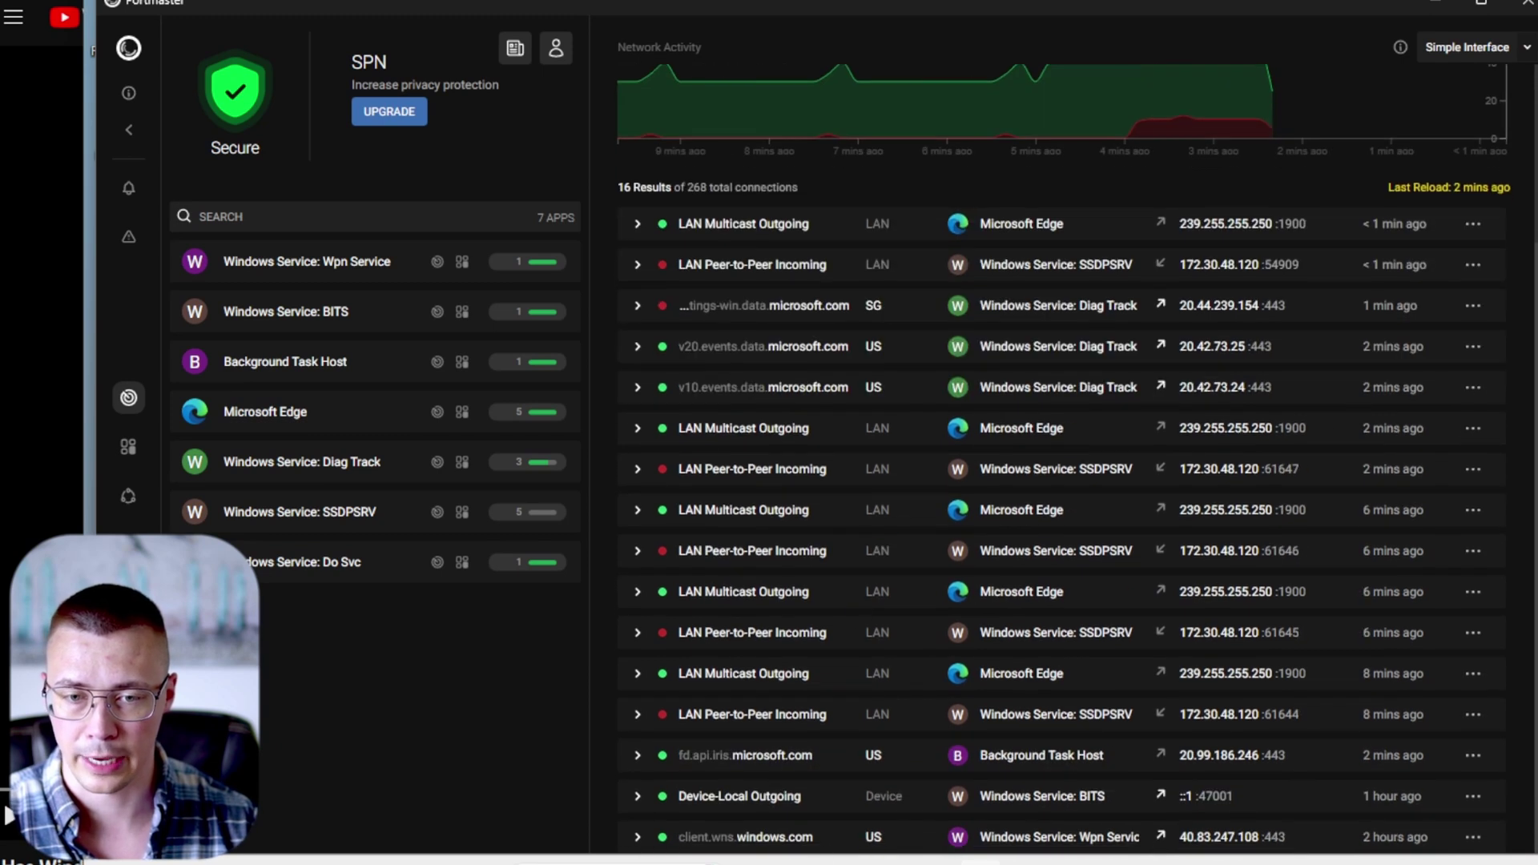
{"action": "scroll", "coordinate": [881, 497], "scroll_direction": "up", "scroll_amount": 3}
{"action": "scroll", "coordinate": [908, 318], "scroll_direction": "down", "scroll_amount": 3}
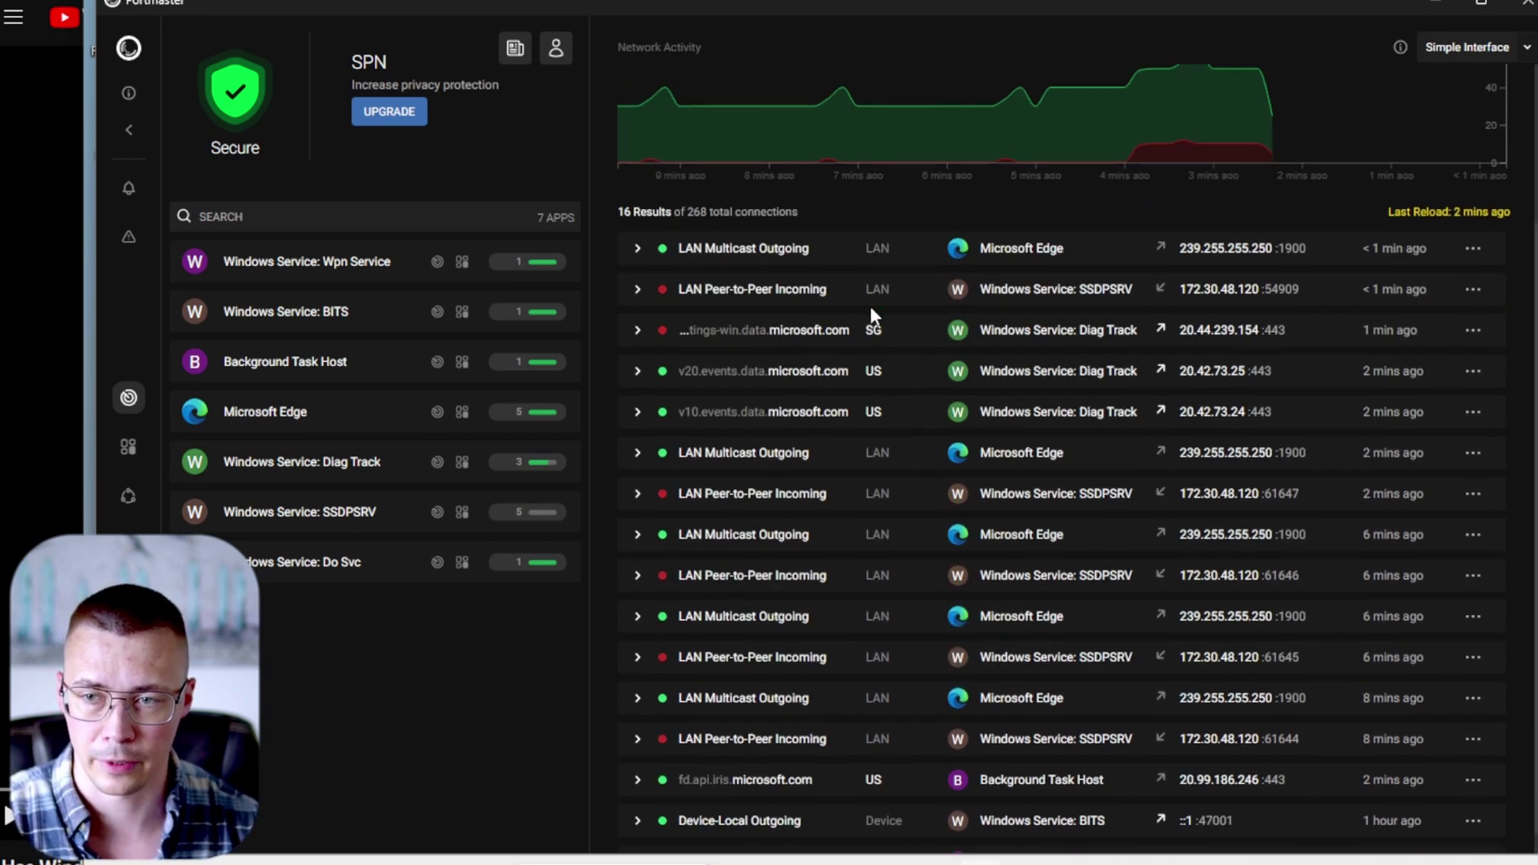
{"action": "scroll", "coordinate": [921, 449], "scroll_direction": "up", "scroll_amount": 3}
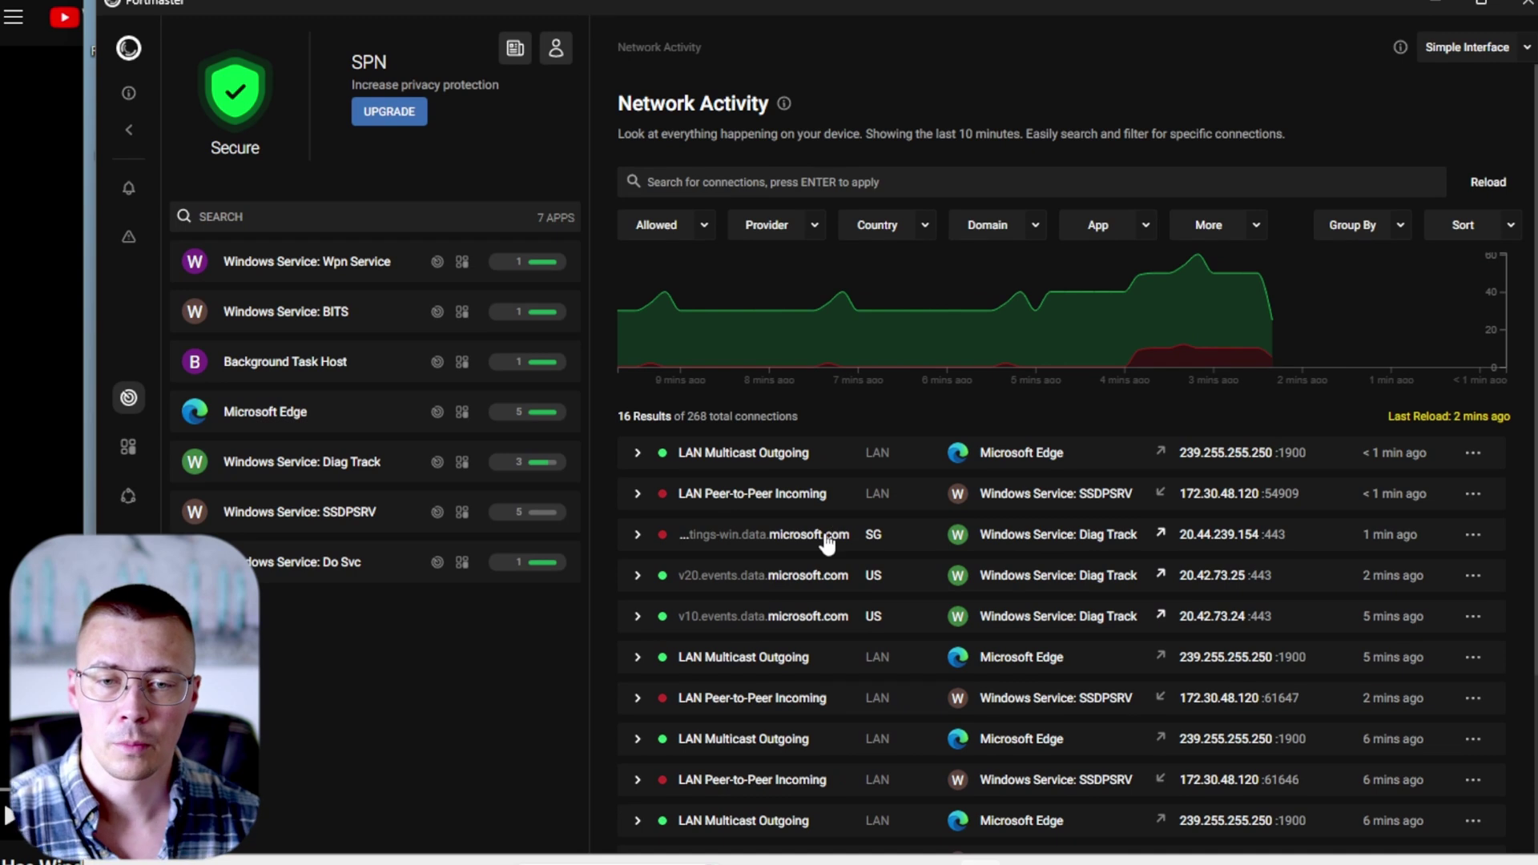
{"action": "scroll", "coordinate": [809, 521], "scroll_direction": "down", "scroll_amount": 3}
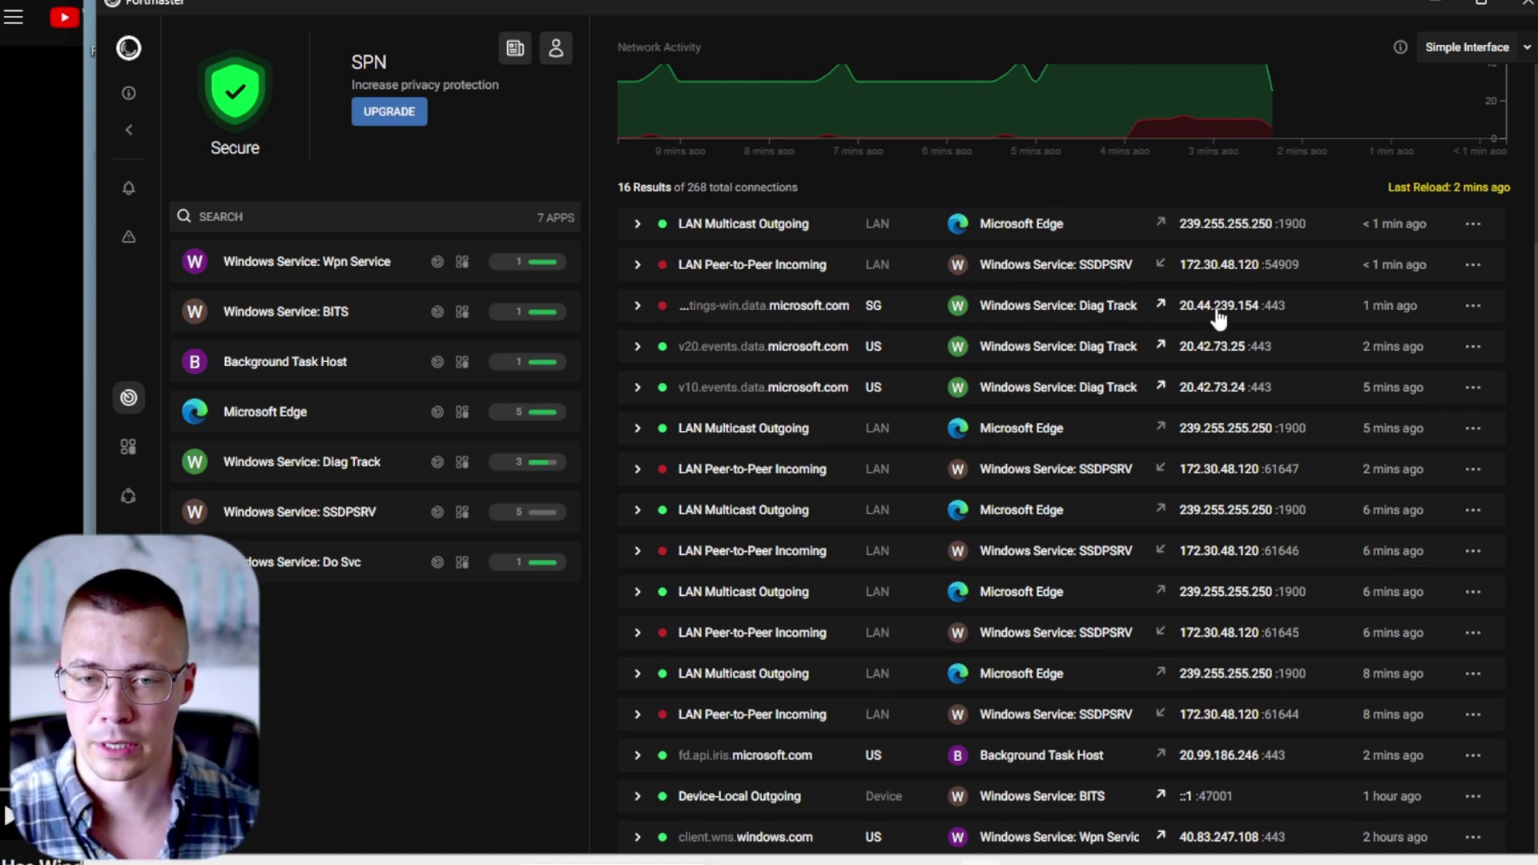
Step: Expand the settings-win.data.microsoft.com connection and scroll through its details
{"action": "left_click", "coordinate": [757, 305]}
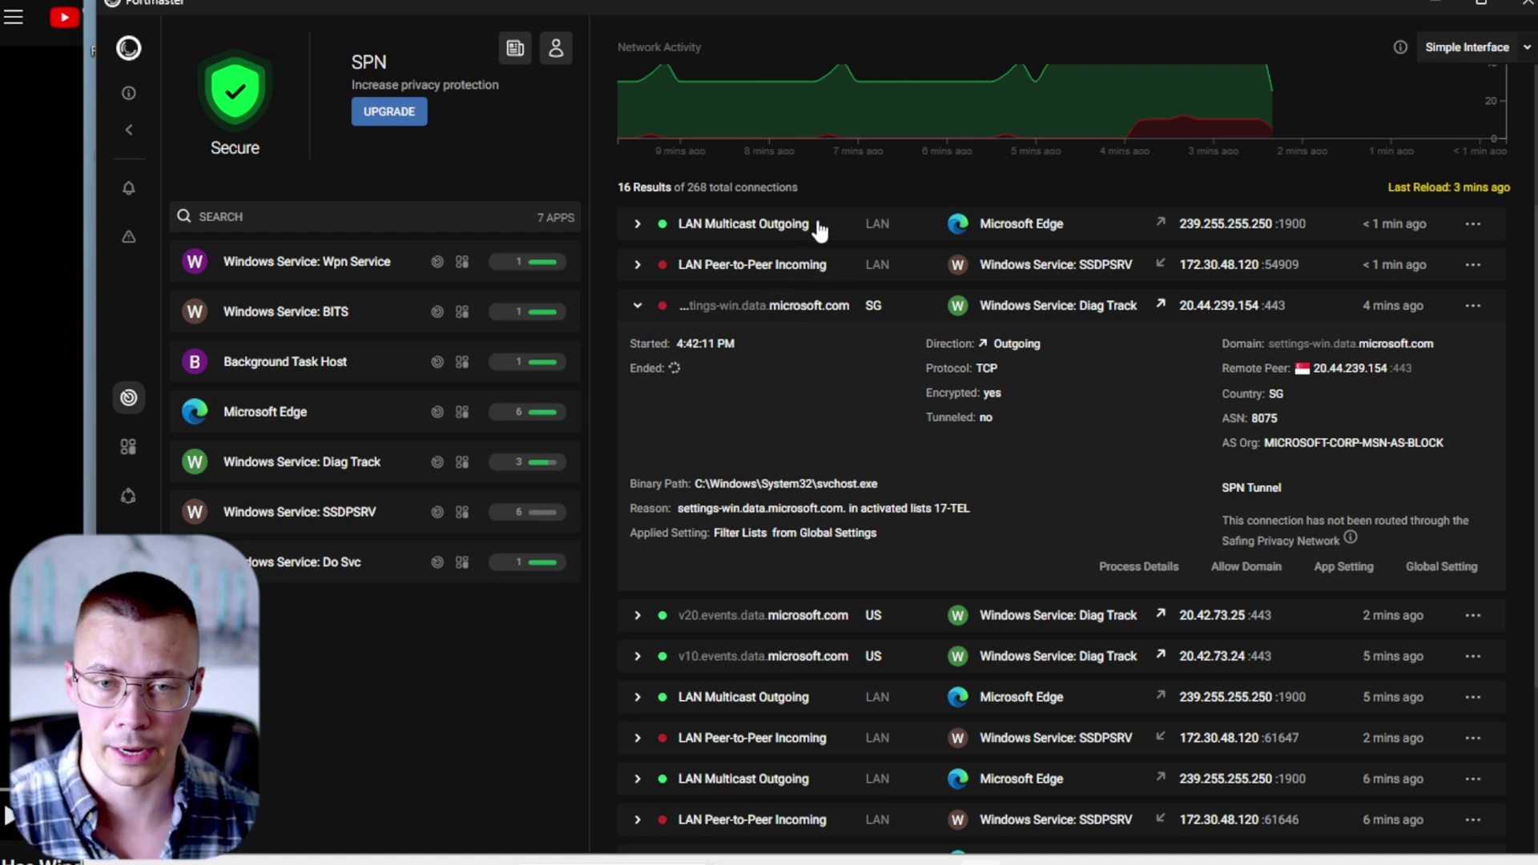
{"action": "scroll", "coordinate": [932, 464], "scroll_direction": "down", "scroll_amount": 3}
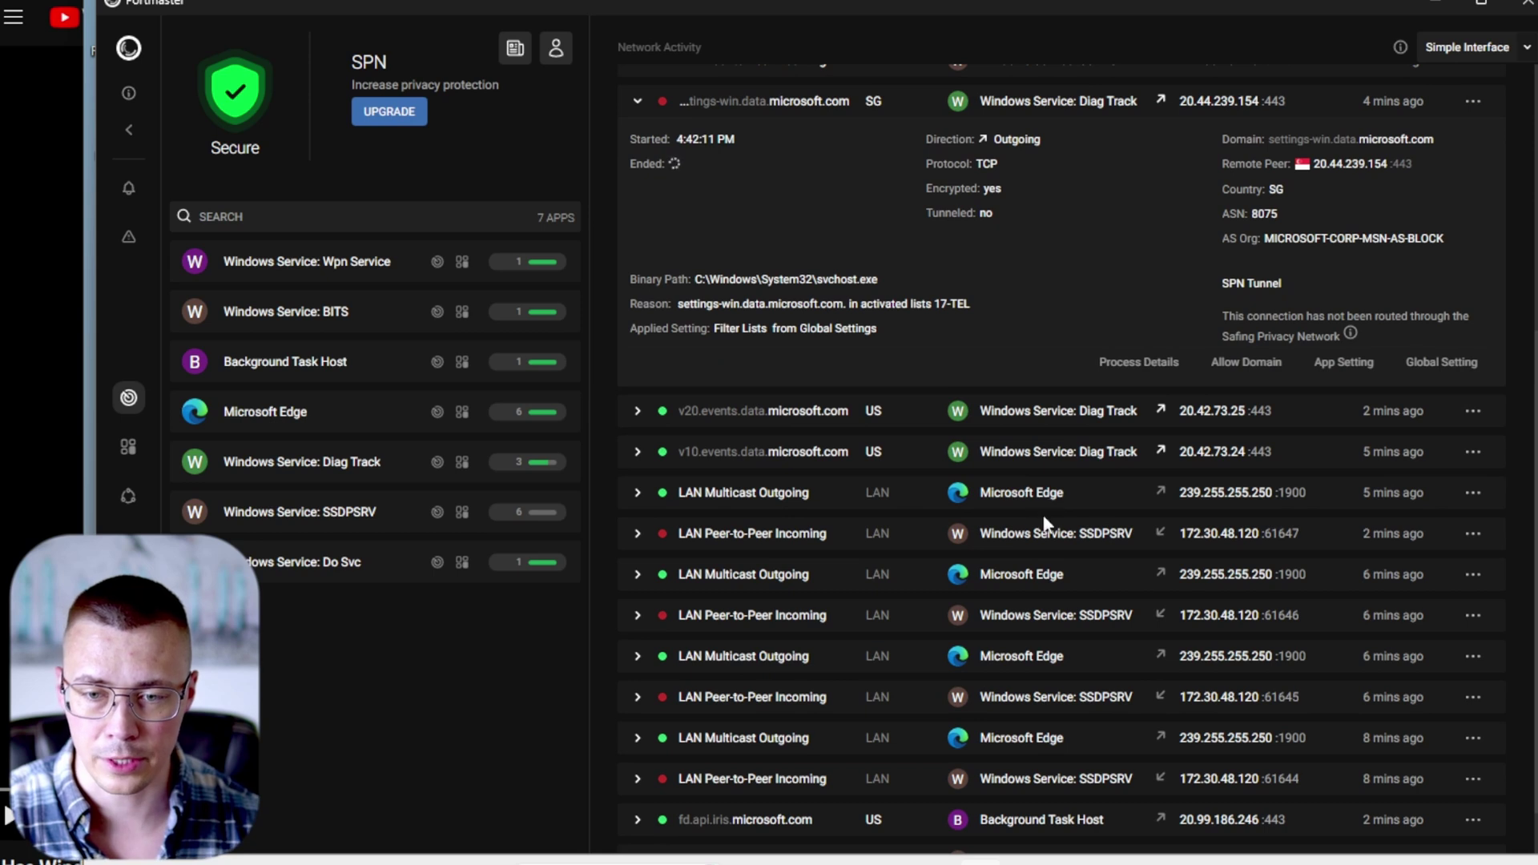
{"action": "scroll", "coordinate": [1046, 524], "scroll_direction": "down", "scroll_amount": 1}
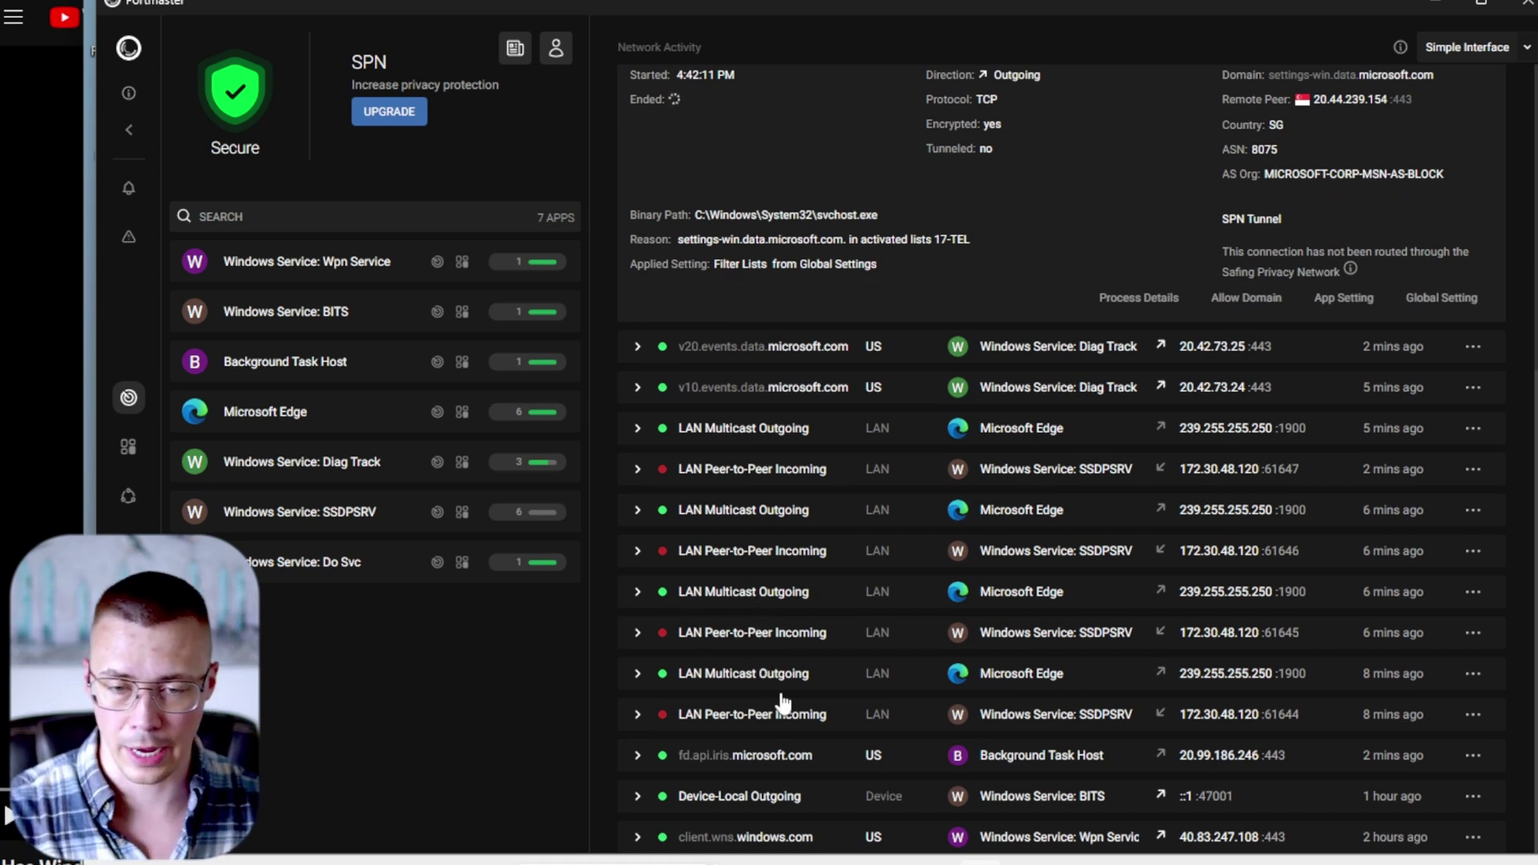
Step: Expand the fd.api.iris.microsoft.com connection details, then minimize Portmaster
{"action": "left_click", "coordinate": [785, 759]}
{"action": "scroll", "coordinate": [790, 663], "scroll_direction": "down", "scroll_amount": 3}
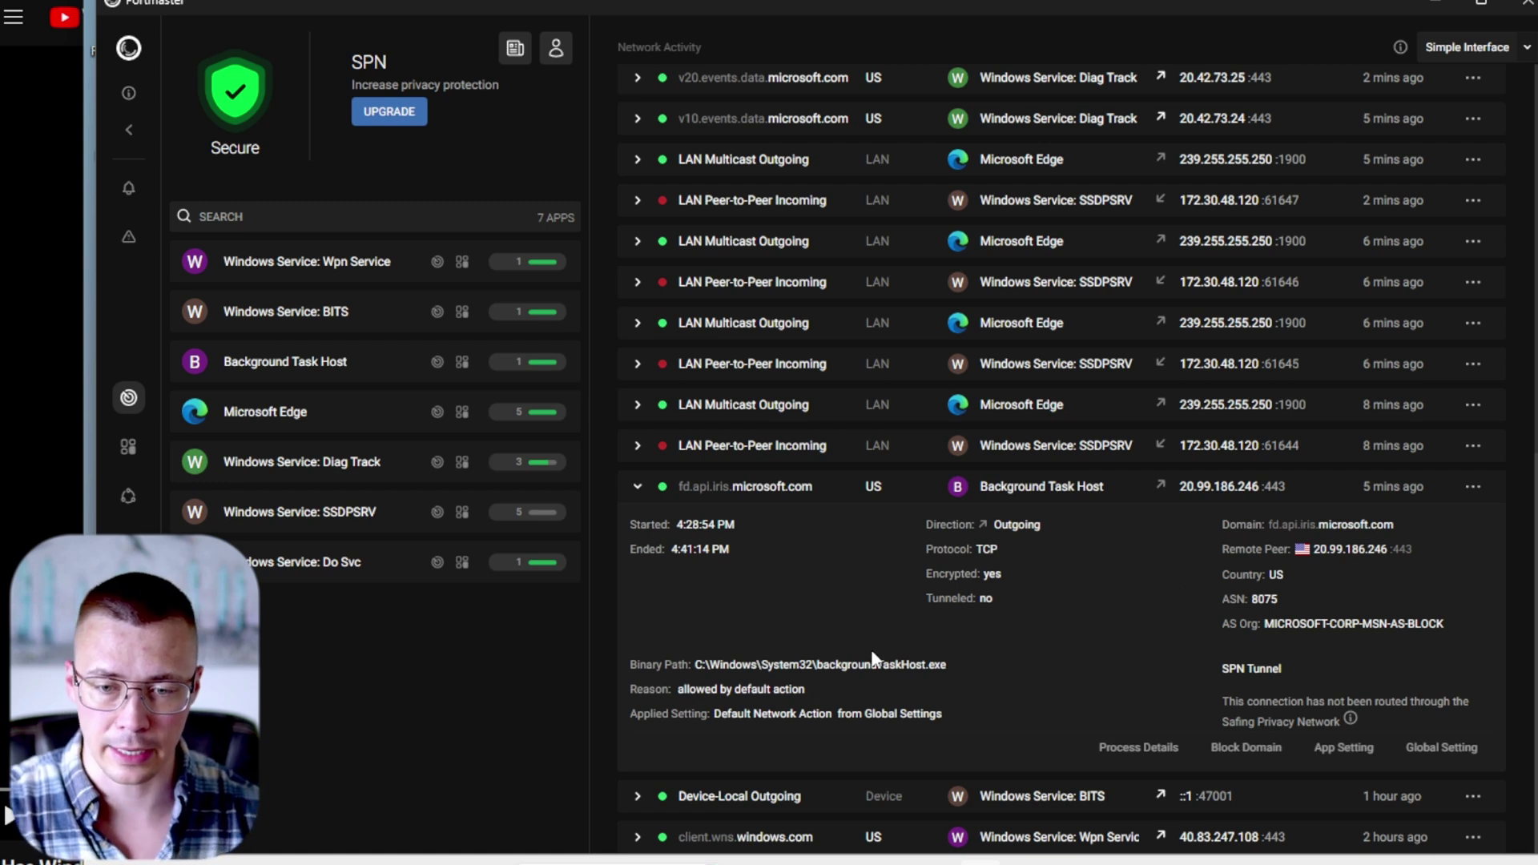
{"action": "scroll", "coordinate": [833, 425], "scroll_direction": "up", "scroll_amount": 10}
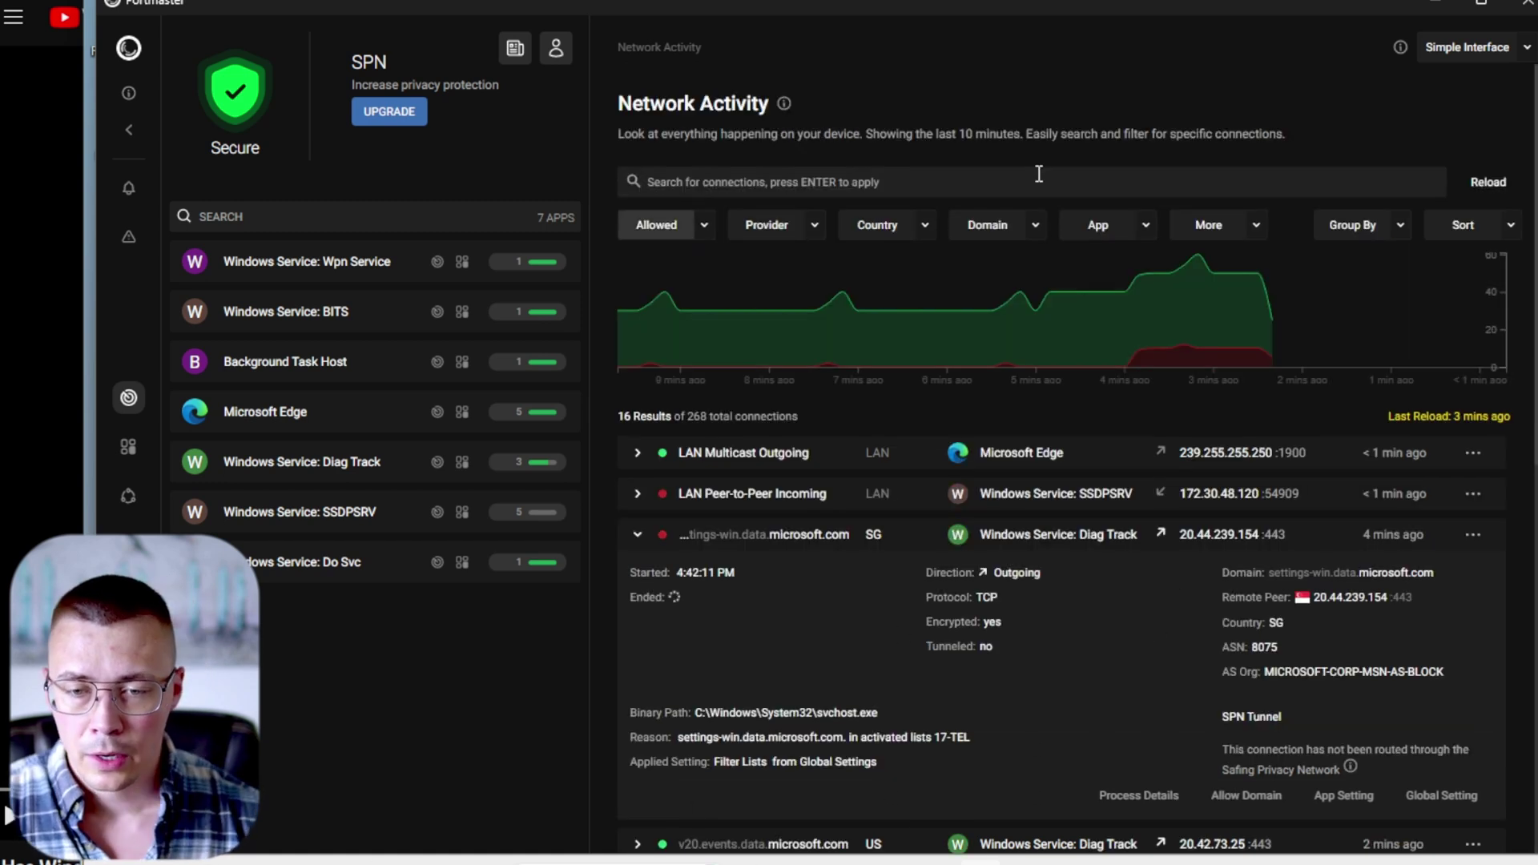
{"action": "left_click", "coordinate": [1429, 3]}
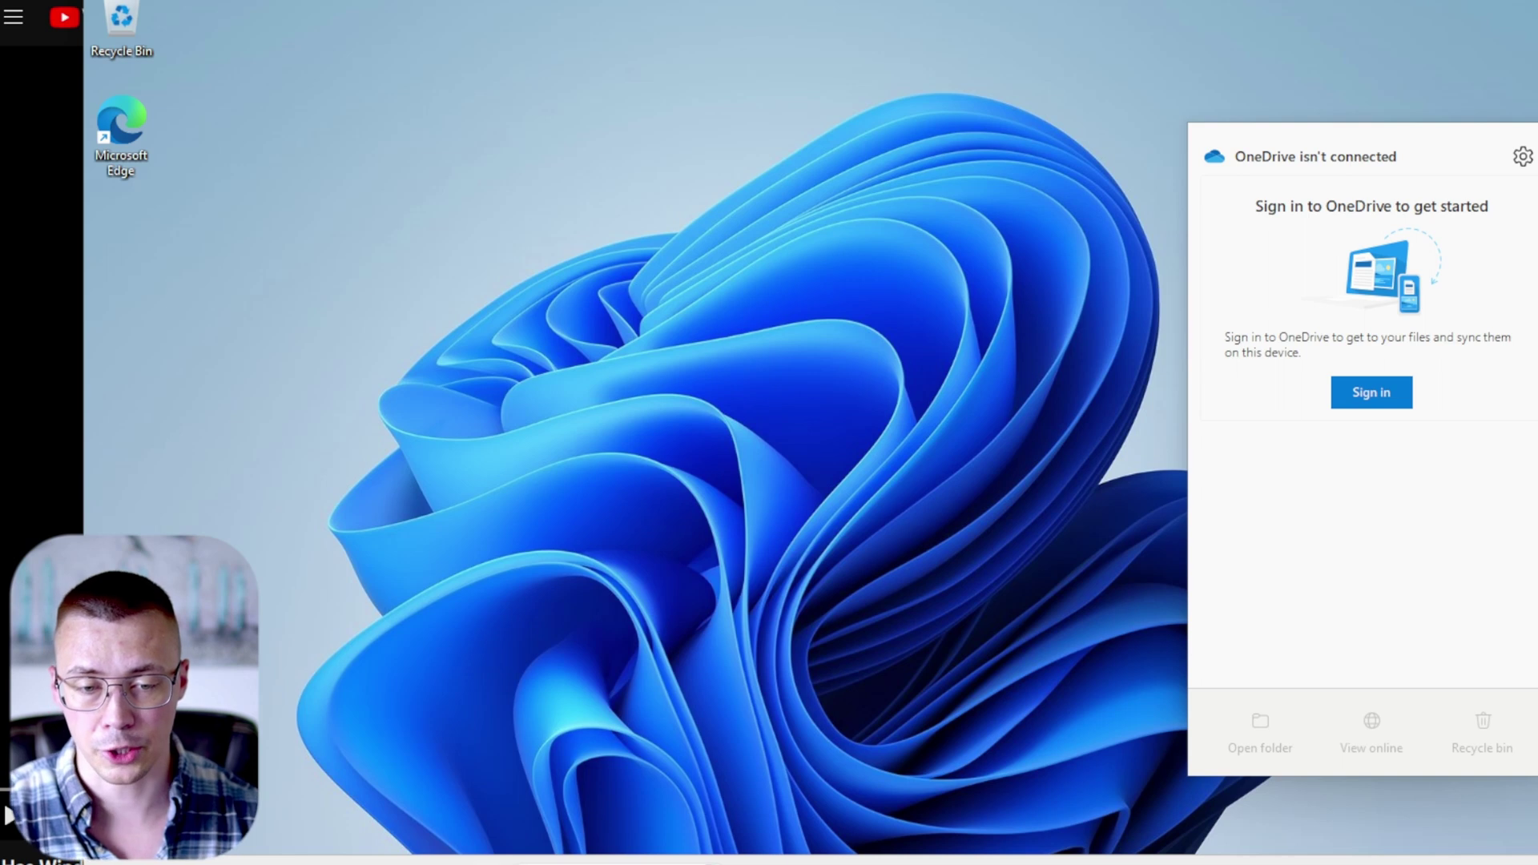
{"action": "left_click", "coordinate": [476, 861]}
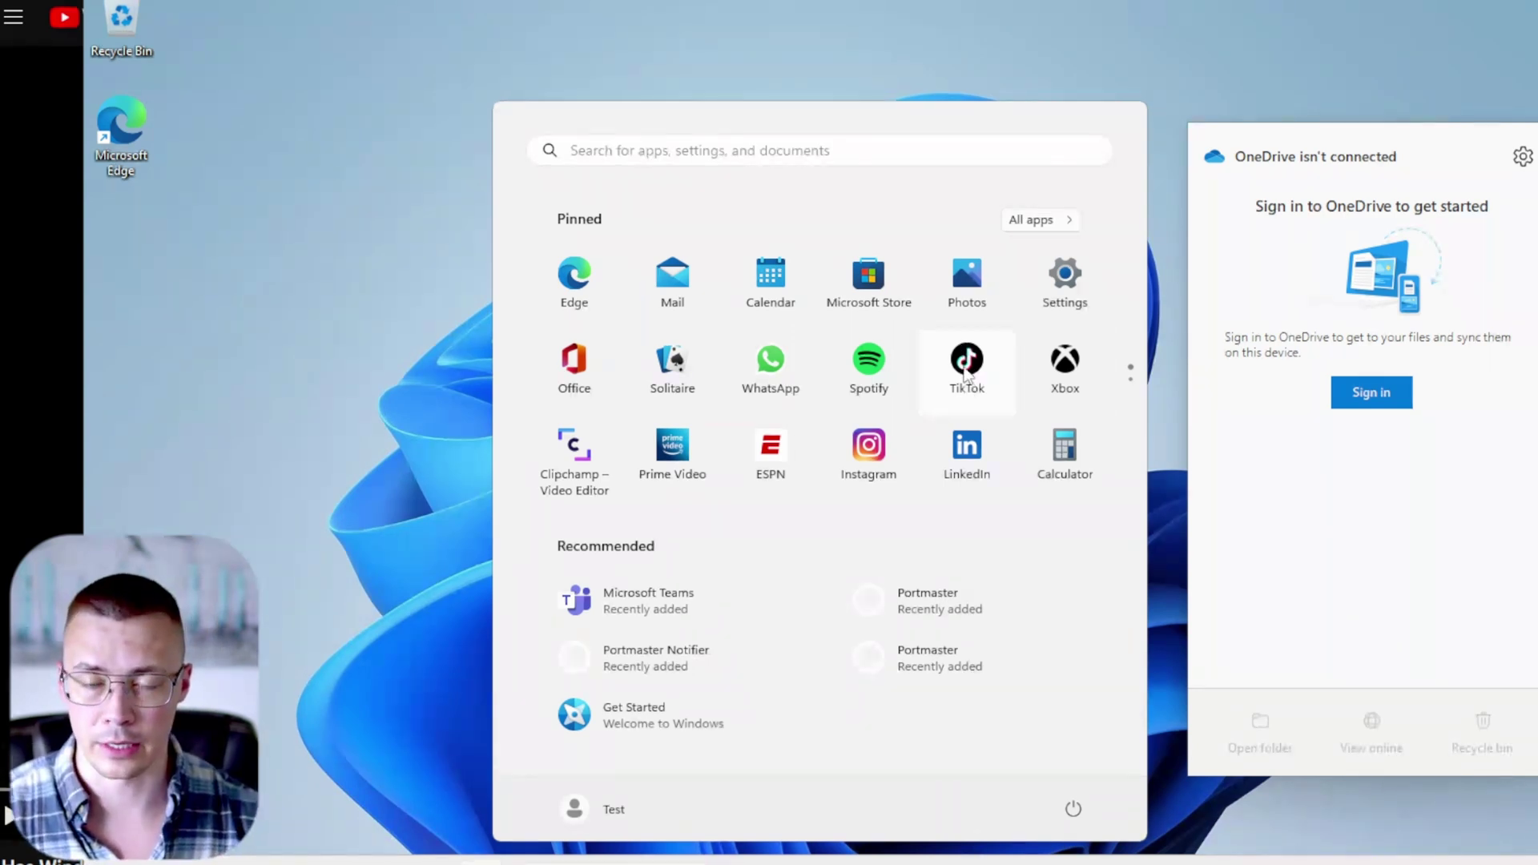
{"action": "right_click", "coordinate": [966, 372]}
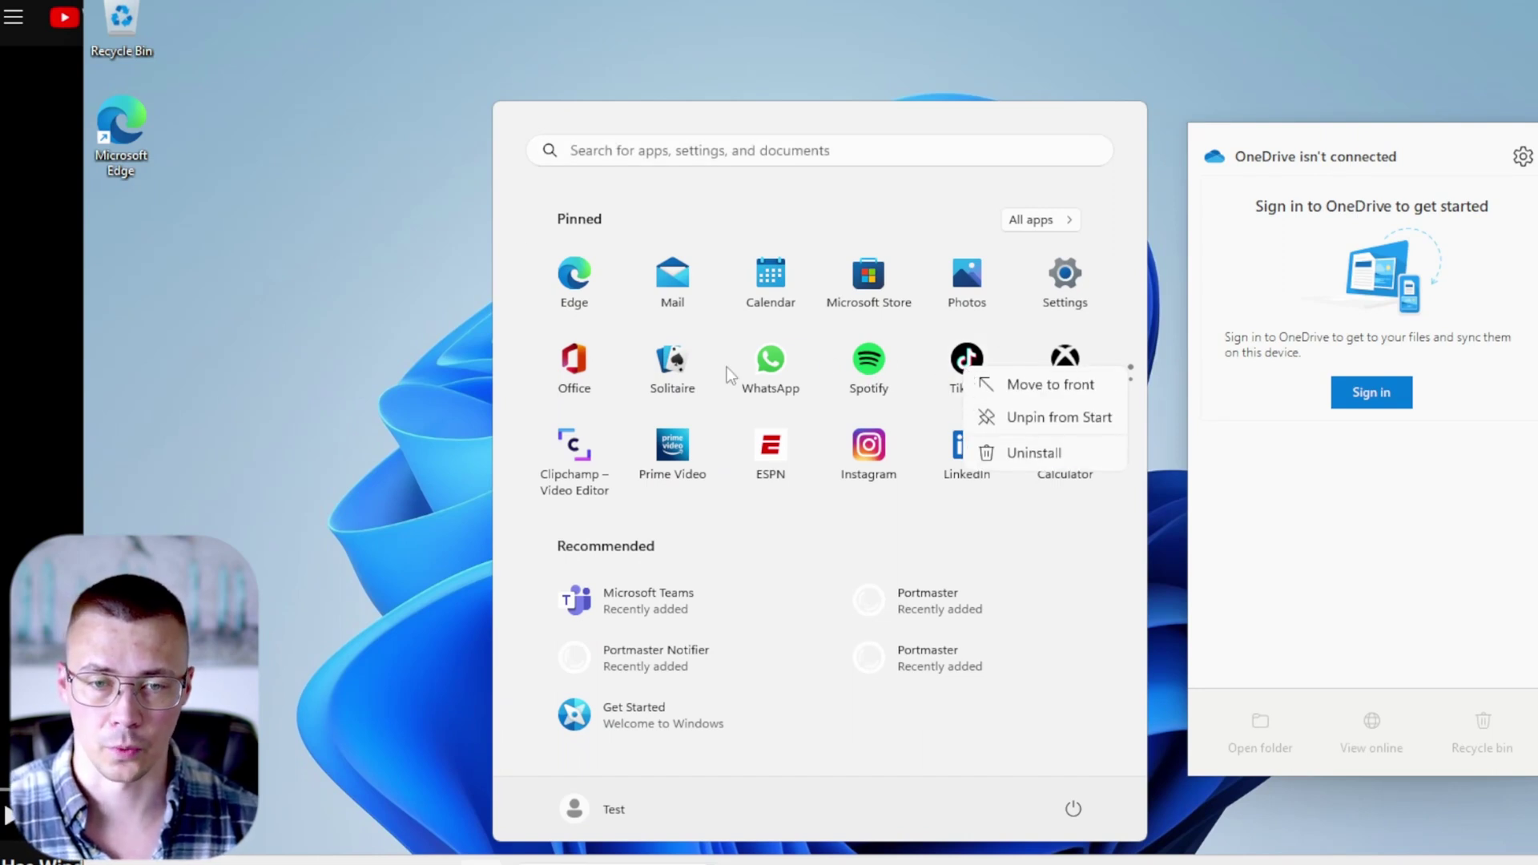
{"action": "left_click", "coordinate": [664, 336]}
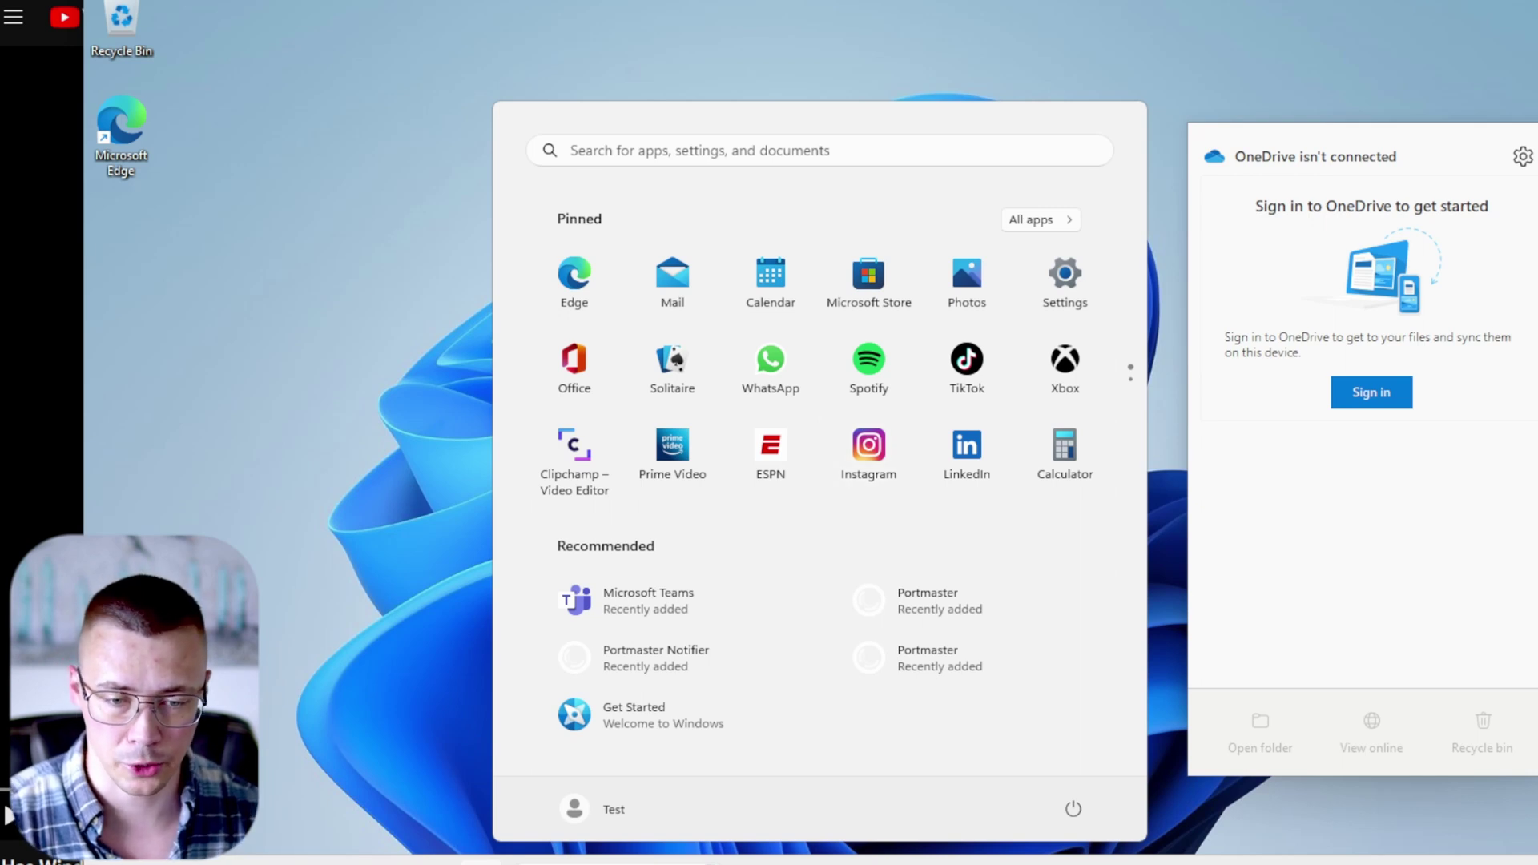
{"action": "left_click", "coordinate": [479, 792]}
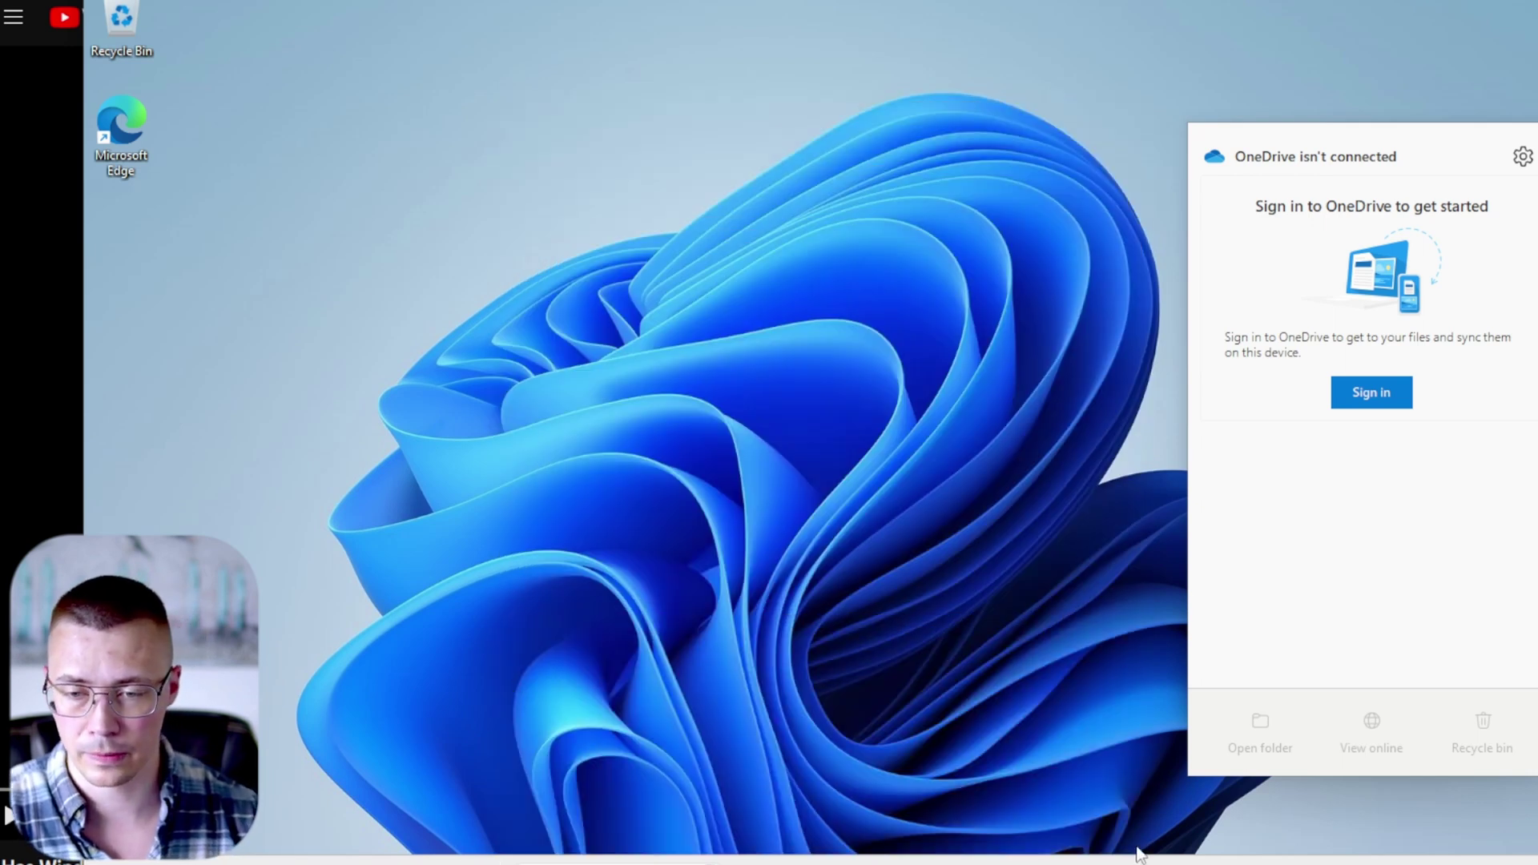
Step: Bring Settings' Privacy & security page forward, nudge it right, then raise Control Panel's System and Security
{"action": "mouse_move", "coordinate": [1146, 861]}
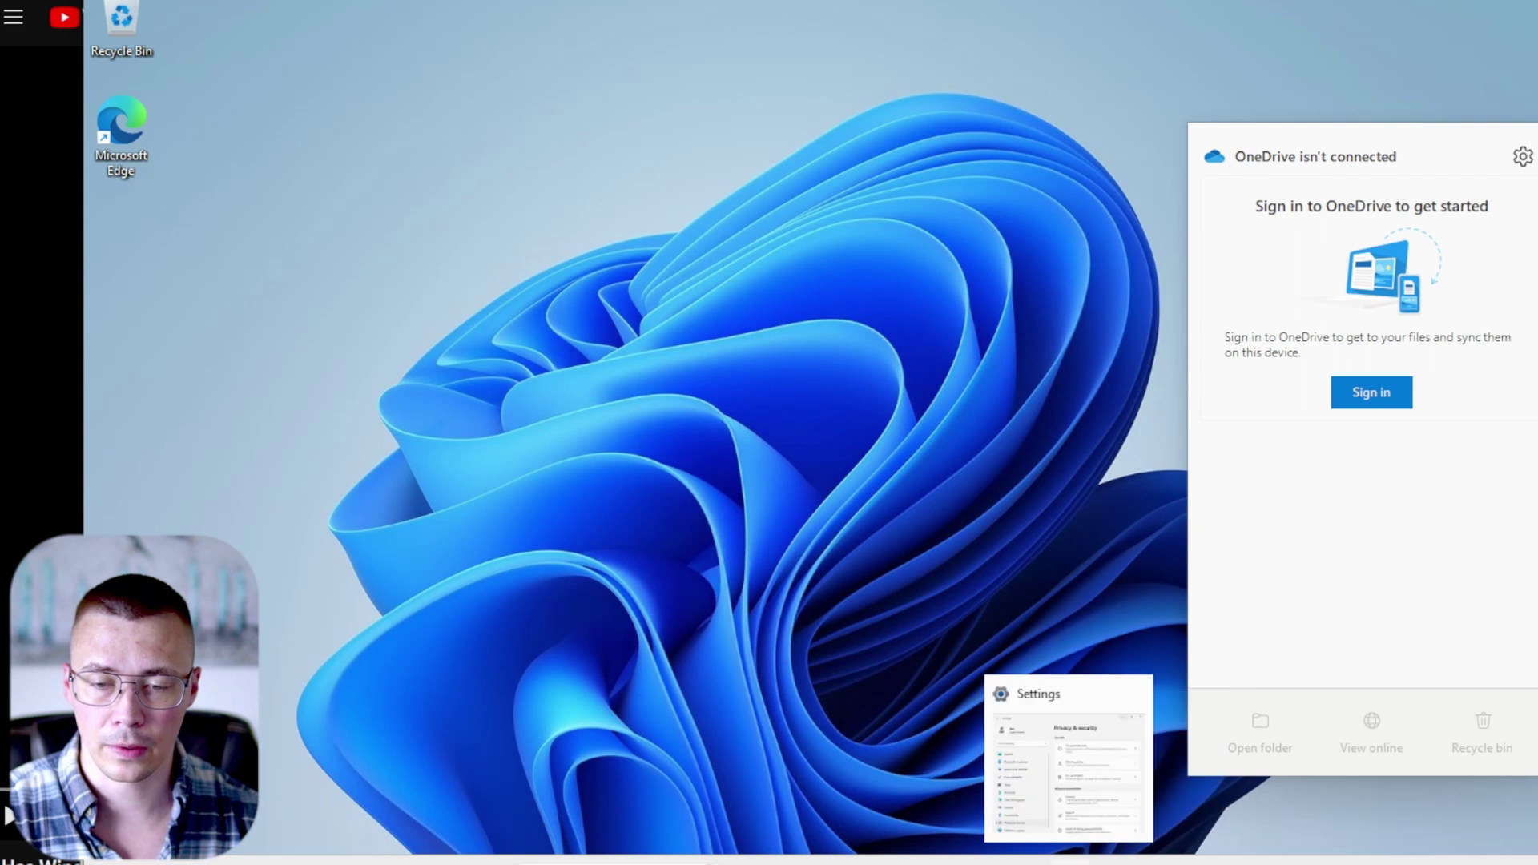
{"action": "left_click", "coordinate": [1068, 761]}
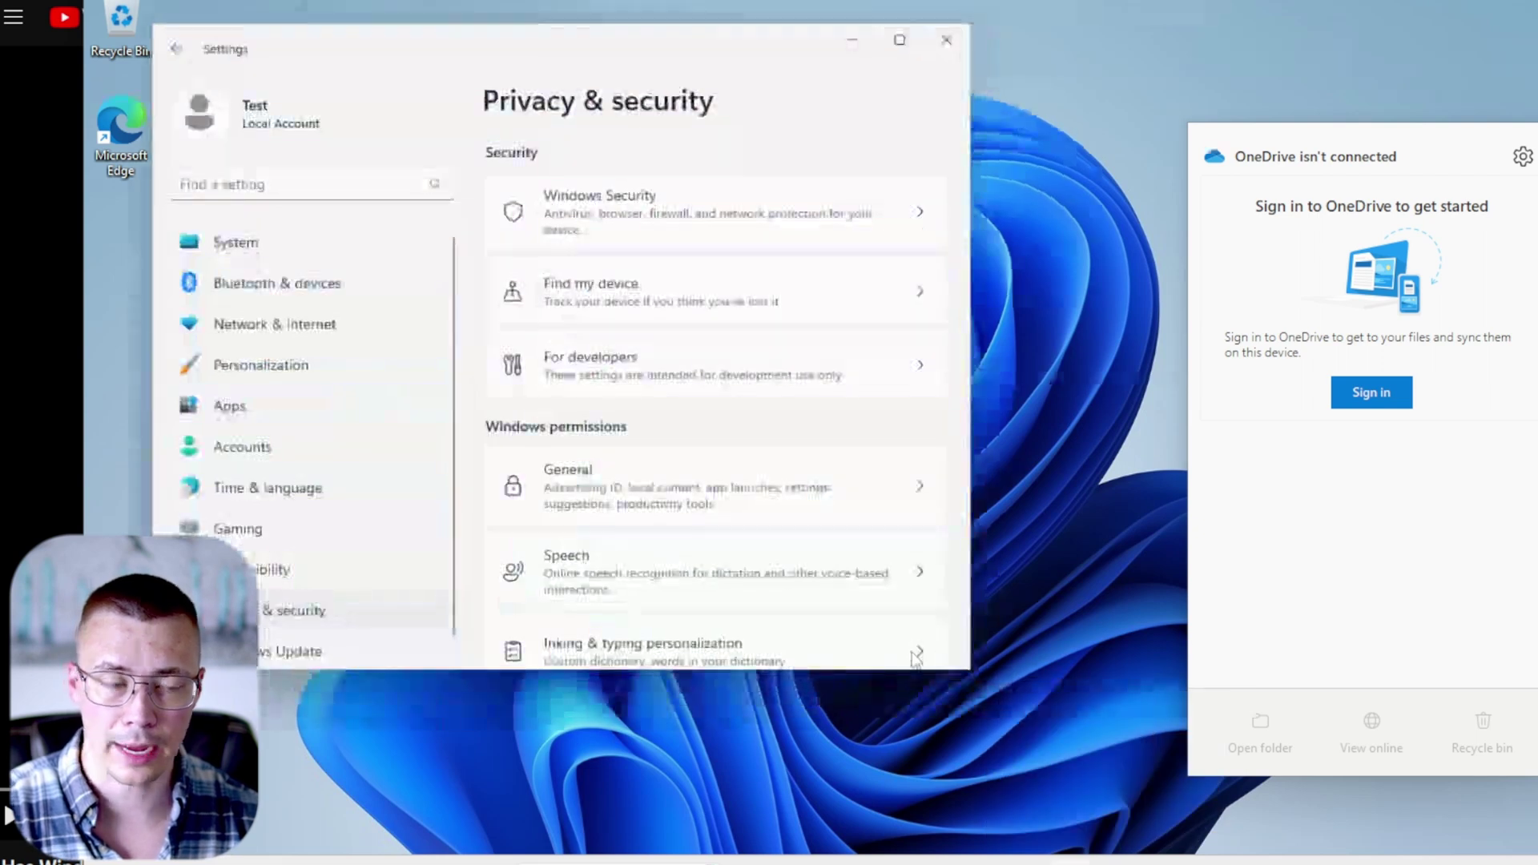
{"action": "left_click_drag", "start_coordinate": [479, 48], "coordinate": [538, 64]}
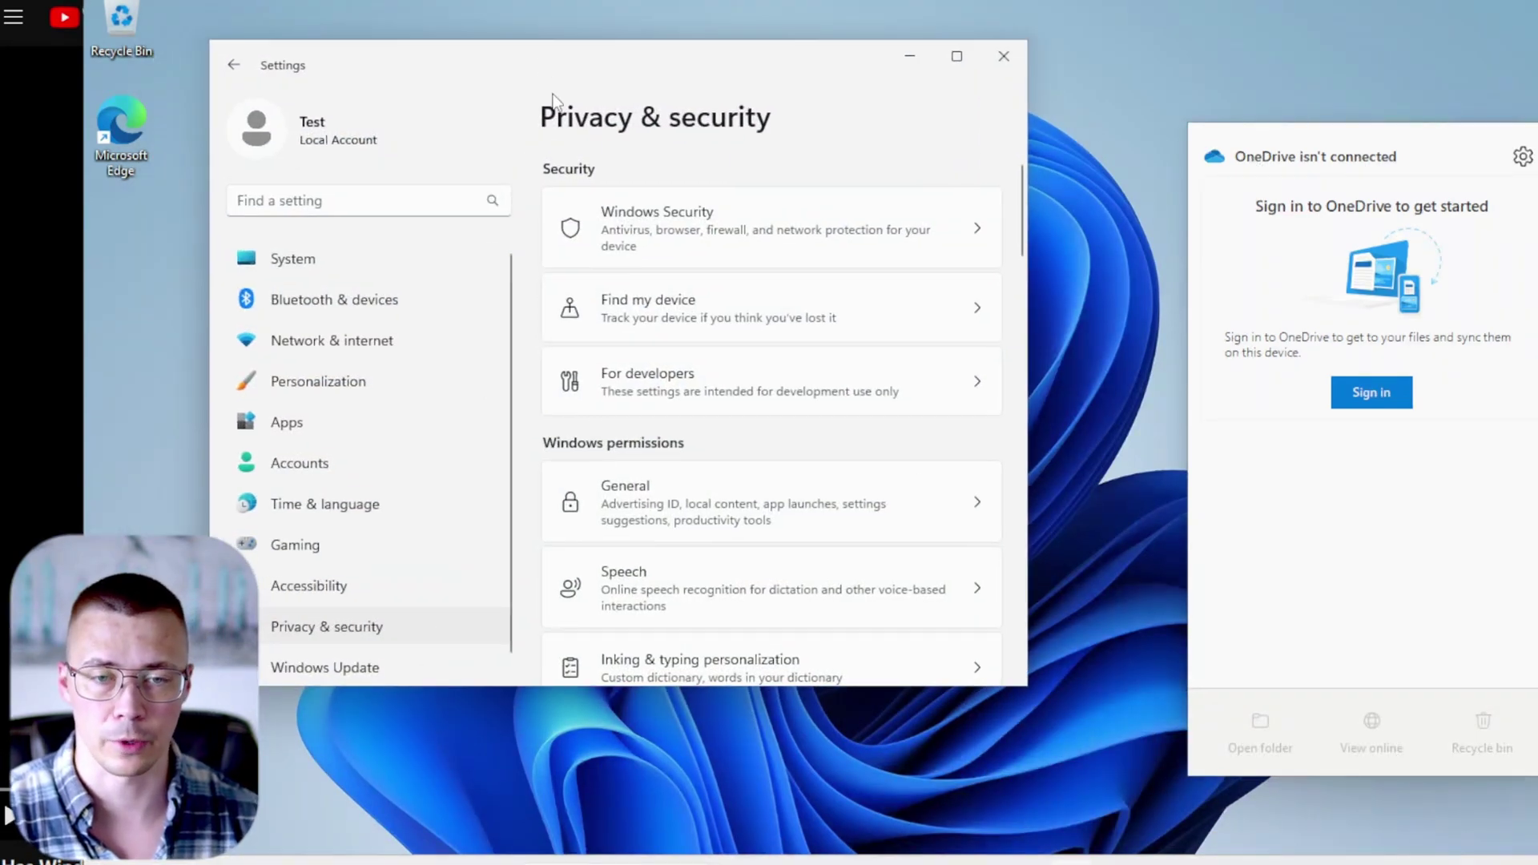
{"action": "left_click", "coordinate": [899, 845]}
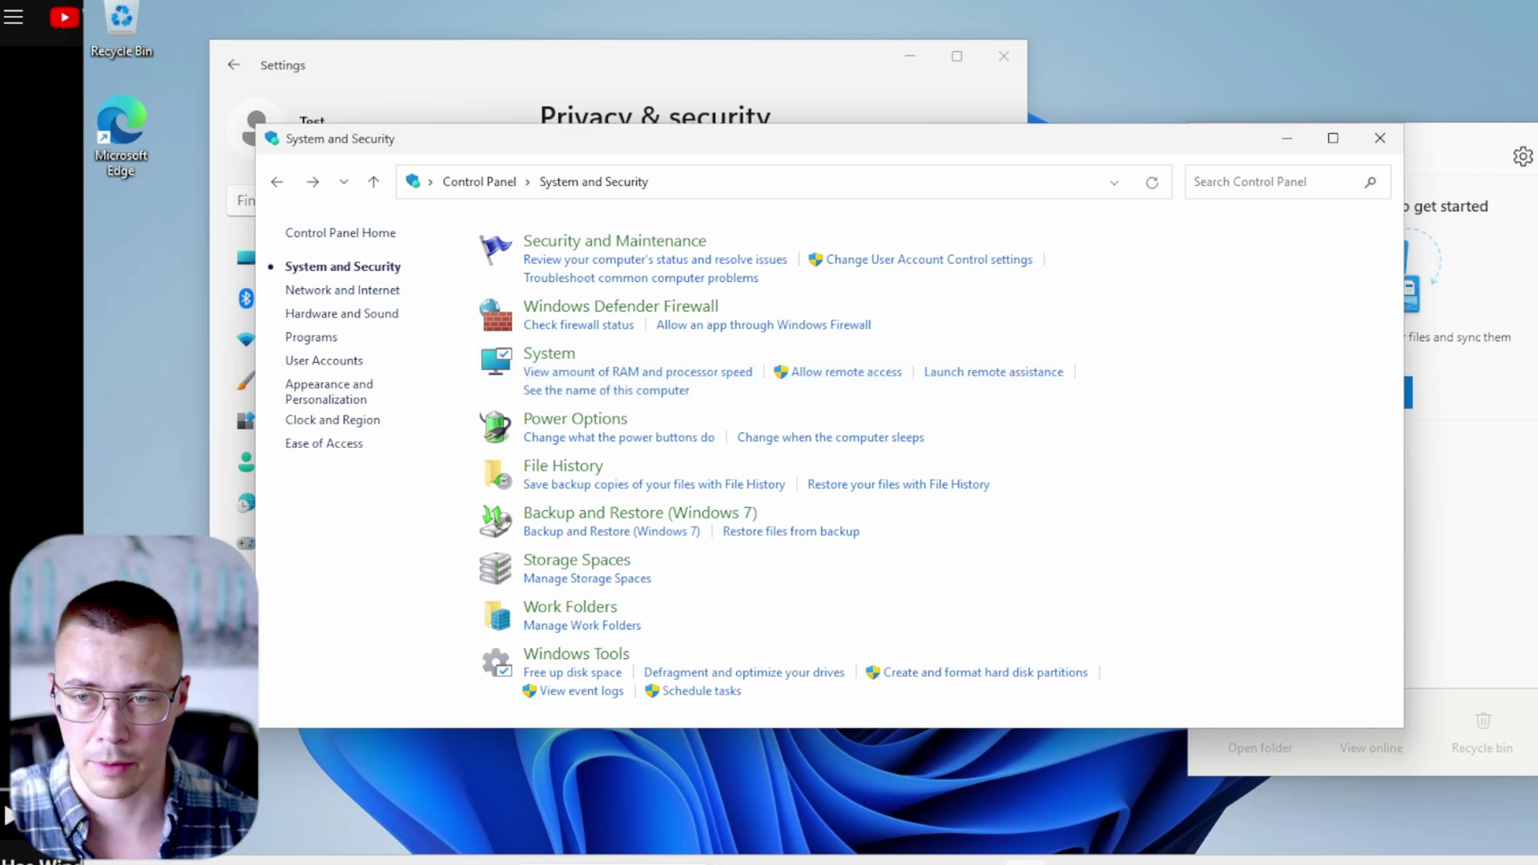
Step: Minimize the front window and the Settings window so Control Panel's System and Security shows
{"action": "left_click", "coordinate": [1285, 138]}
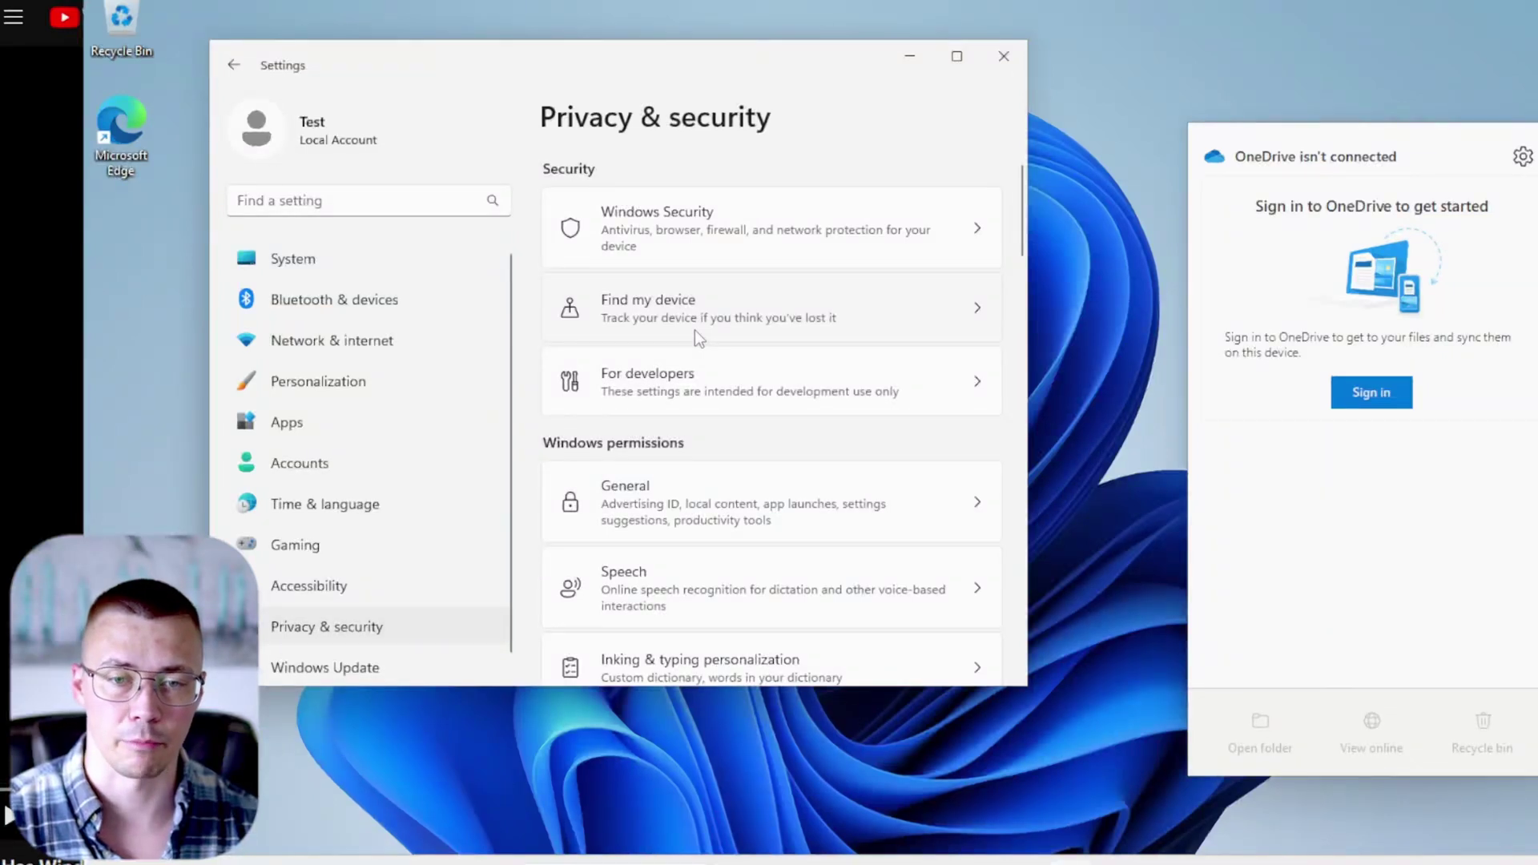
{"action": "left_click", "coordinate": [898, 68]}
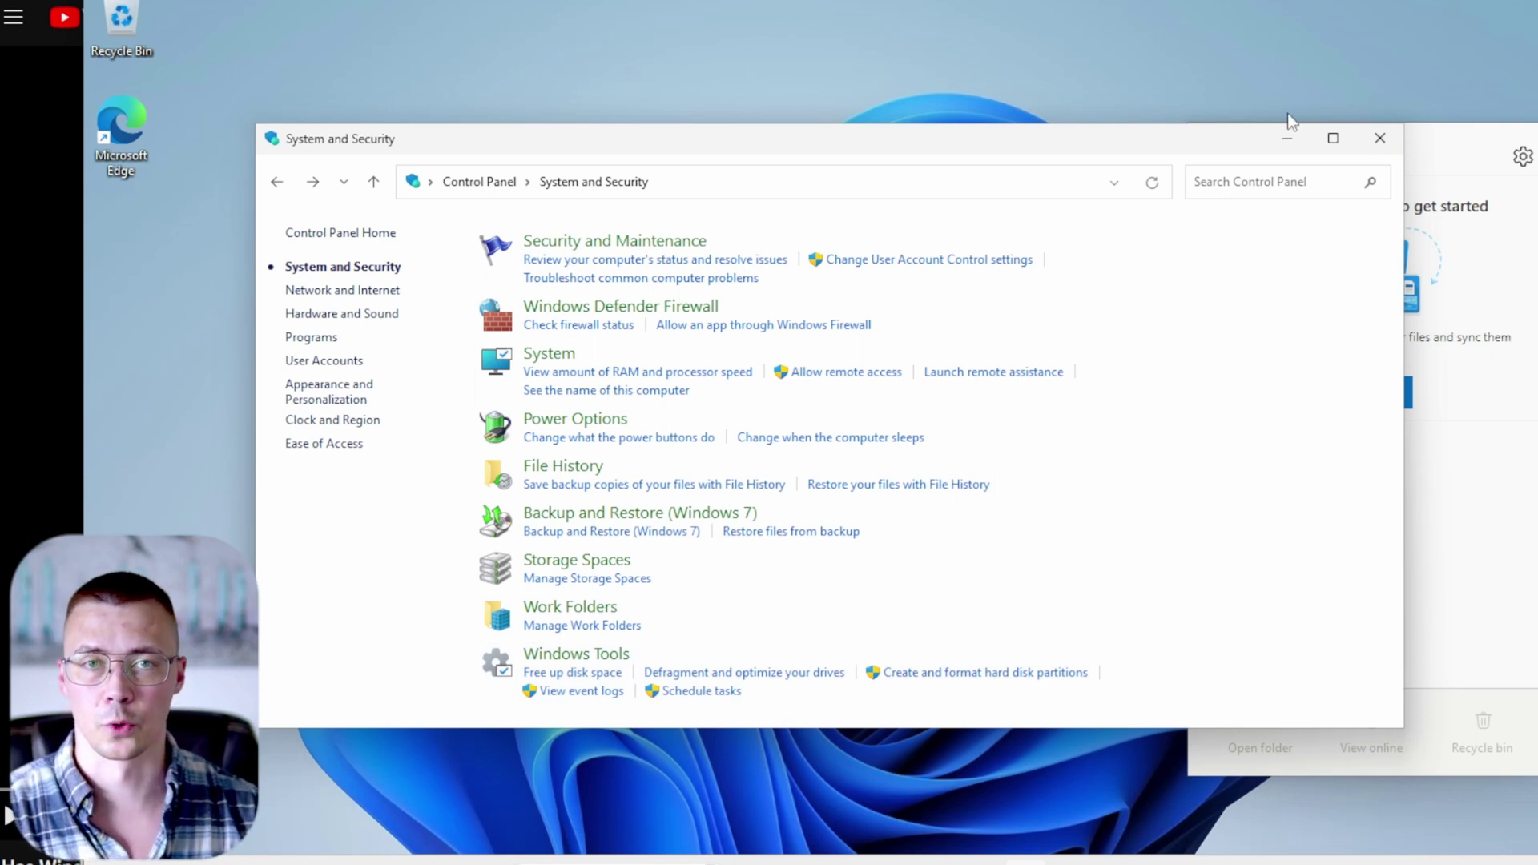
Step: Minimize Control Panel's System and Security window to reveal the administrator Command Prompt
{"action": "left_click", "coordinate": [1283, 138]}
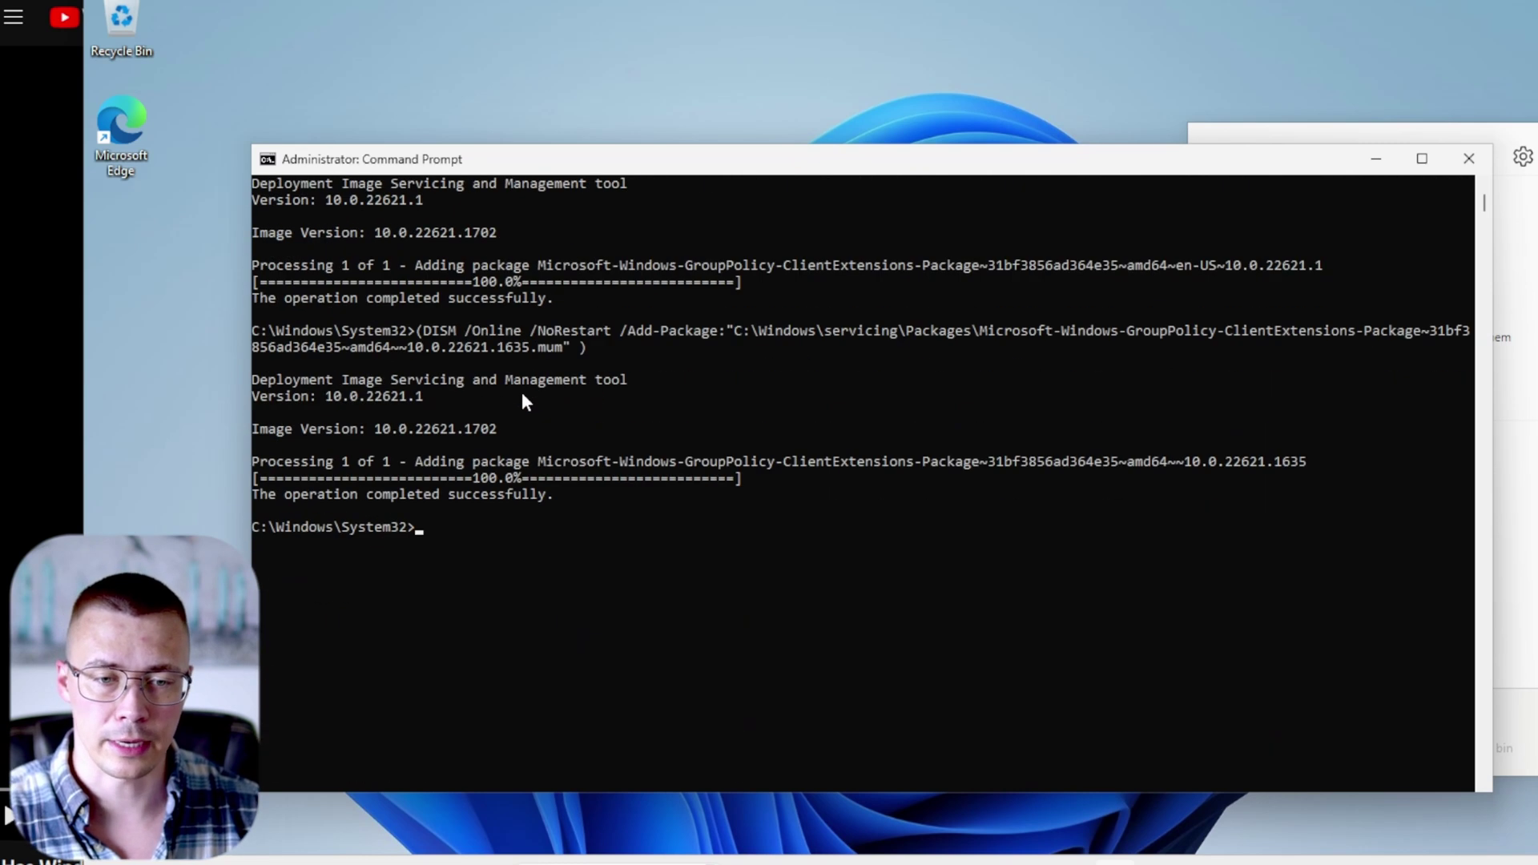
Step: Scroll up through the DISM Group Policy package output, then minimize the Command Prompt
{"action": "scroll", "coordinate": [521, 393], "scroll_direction": "up", "scroll_amount": 6}
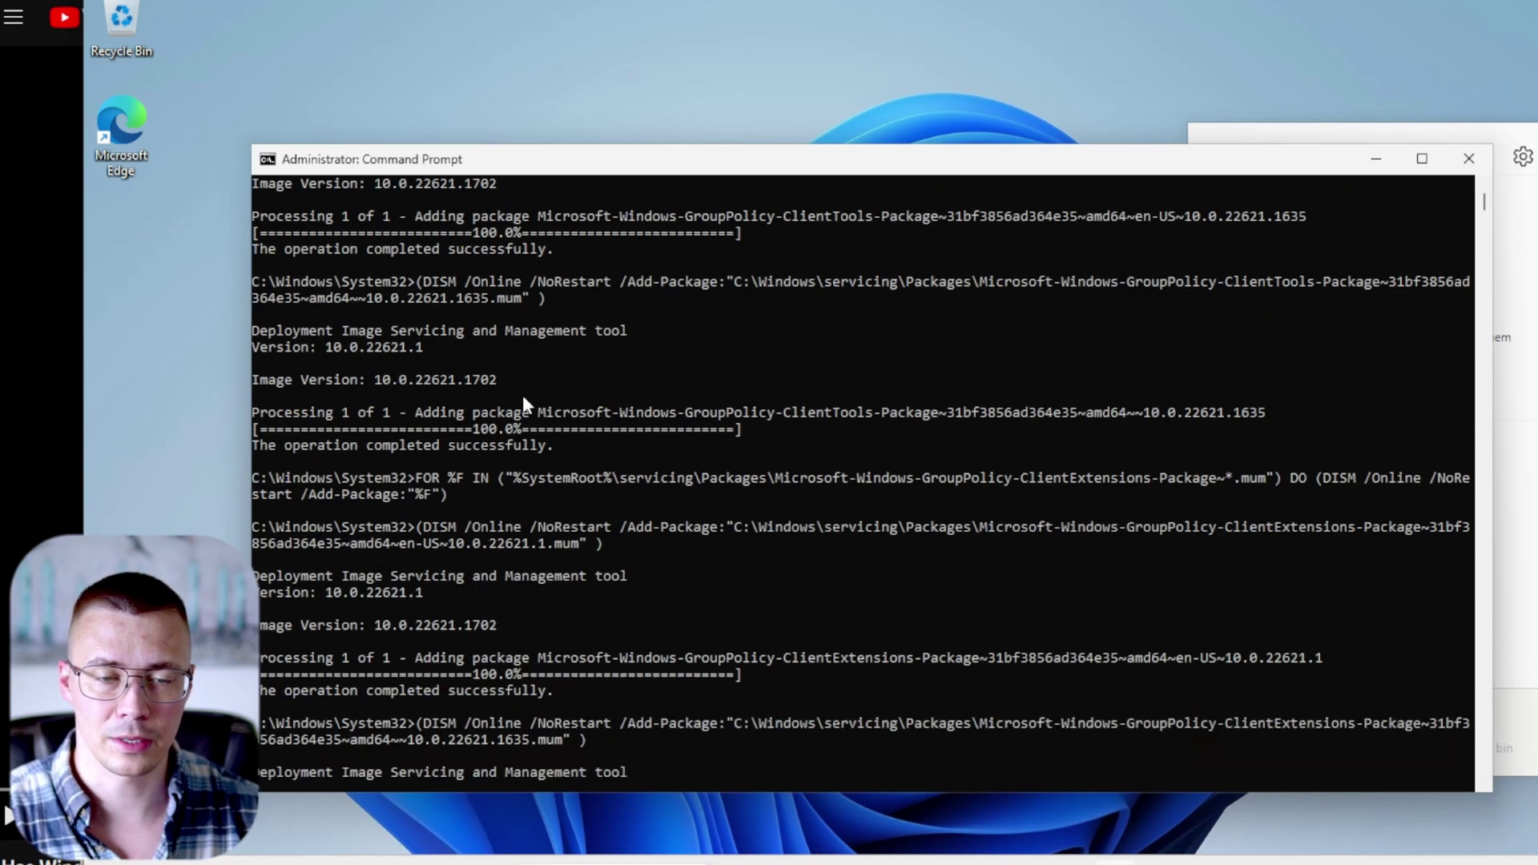
{"action": "scroll", "coordinate": [518, 396], "scroll_direction": "up", "scroll_amount": 2}
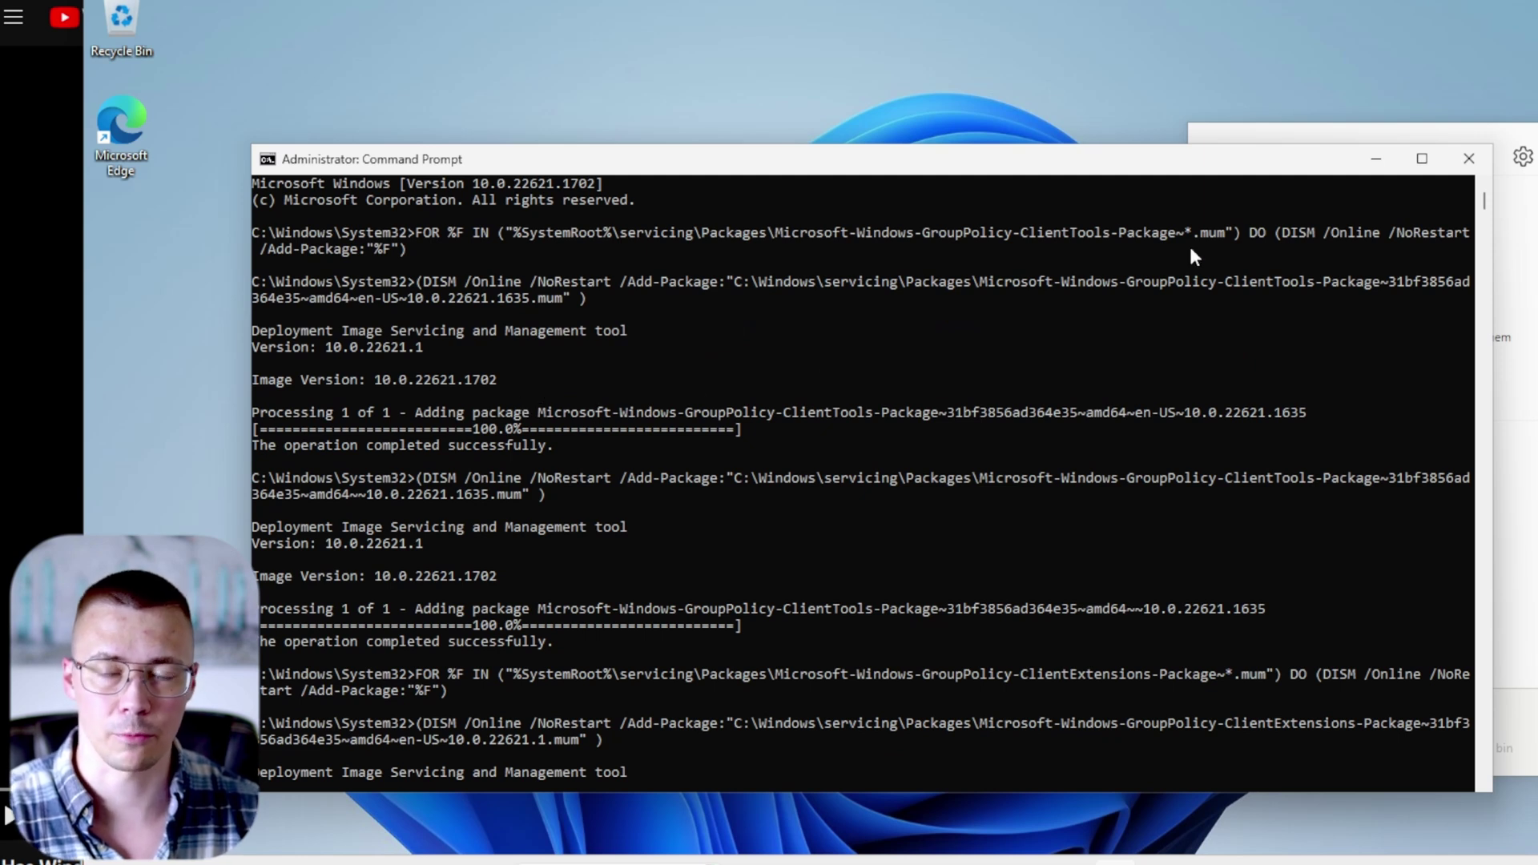
{"action": "left_click", "coordinate": [1376, 160]}
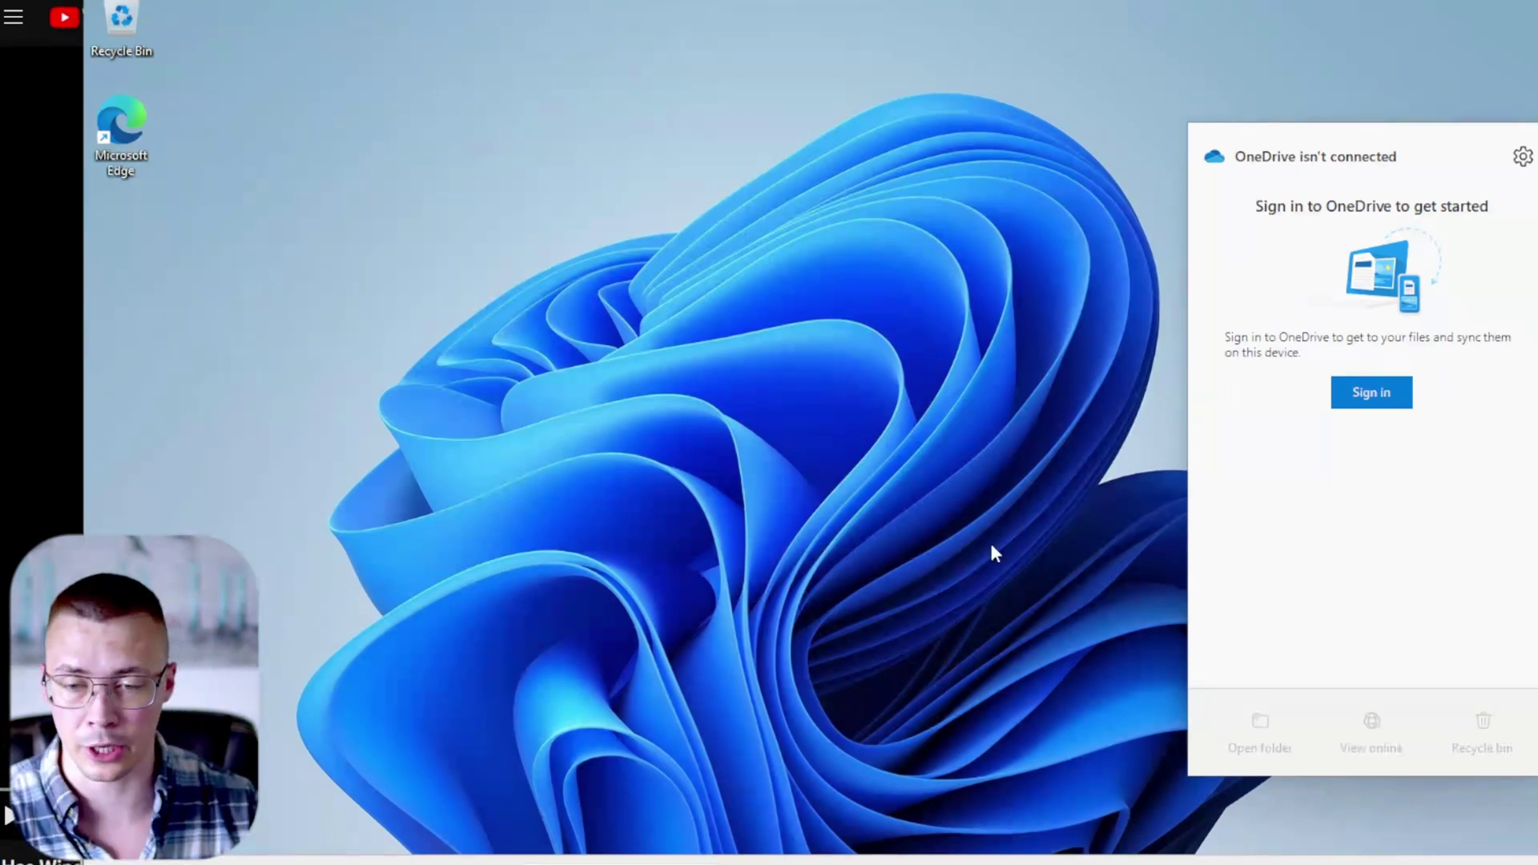
Step: Open Group Policy Editor, enlarge it, widen the tree pane, and expand BitLocker Drive Encryption
{"action": "left_click", "coordinate": [1161, 848]}
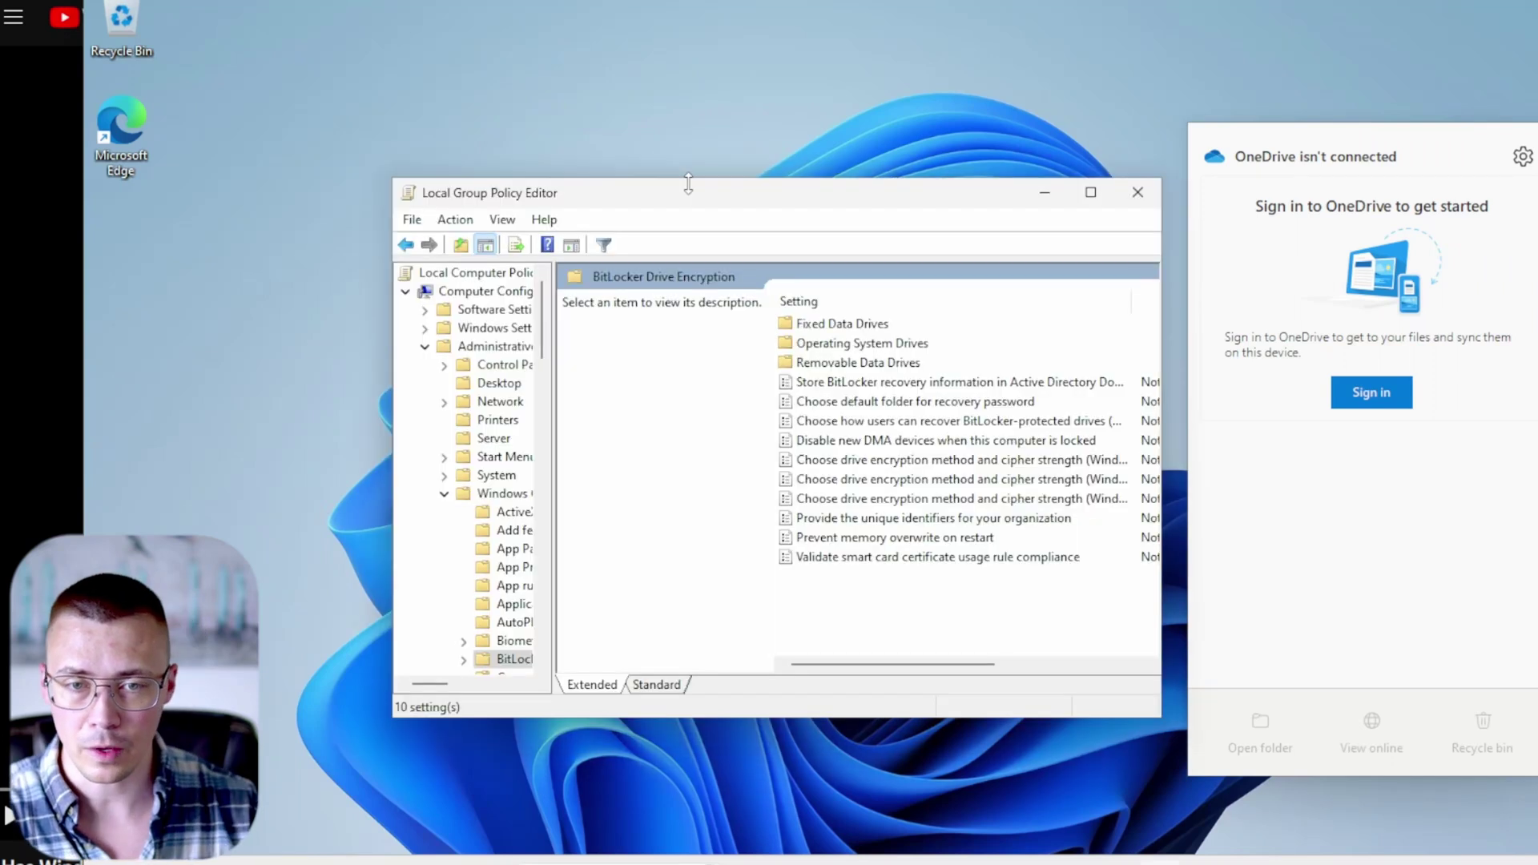
{"action": "left_click_drag", "start_coordinate": [689, 194], "coordinate": [809, 241]}
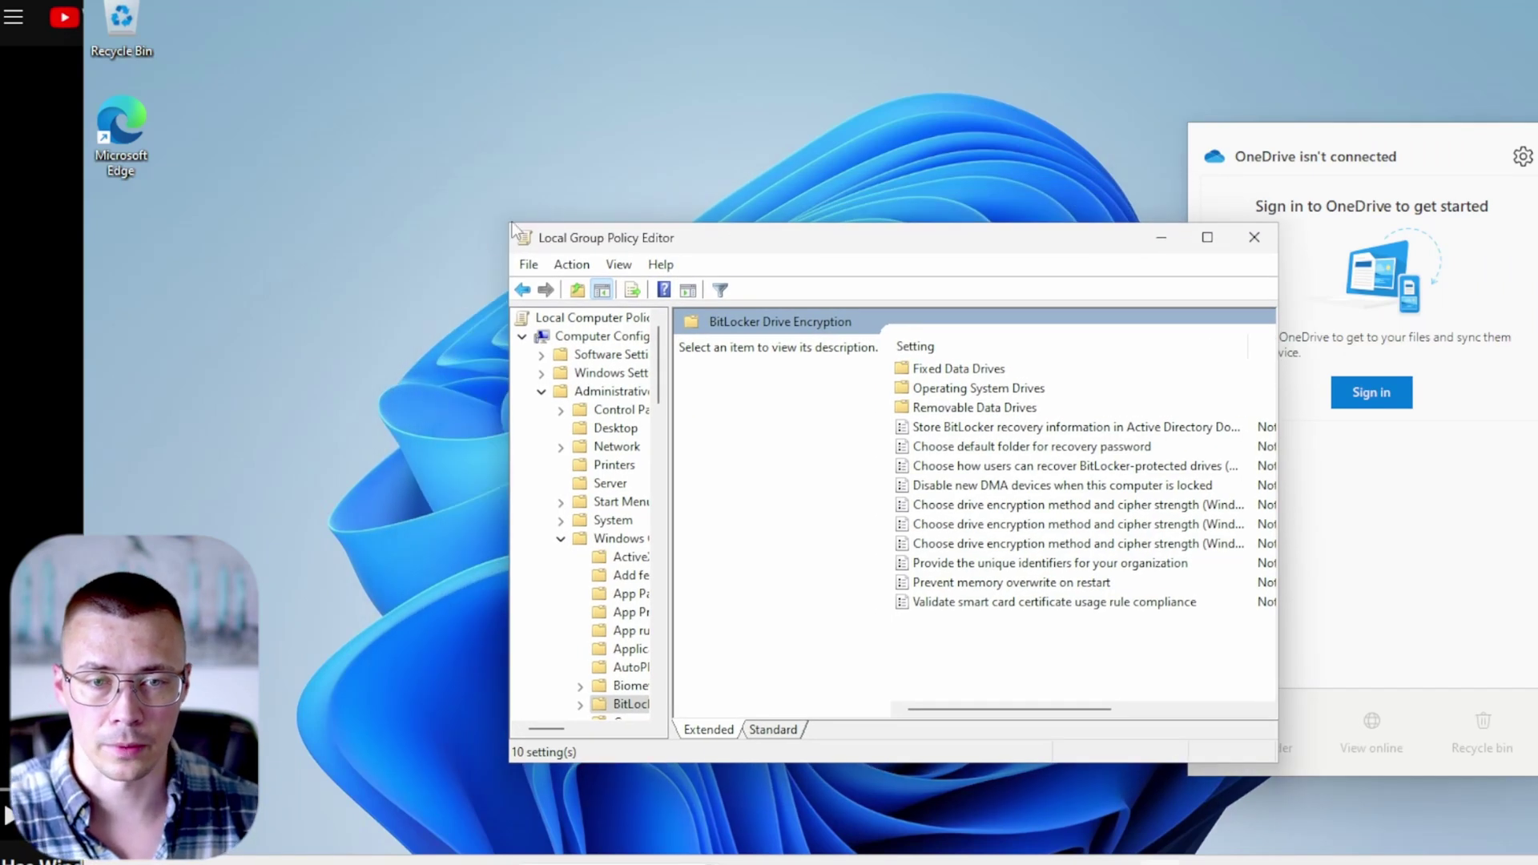
{"action": "left_click_drag", "start_coordinate": [511, 223], "coordinate": [166, 0]}
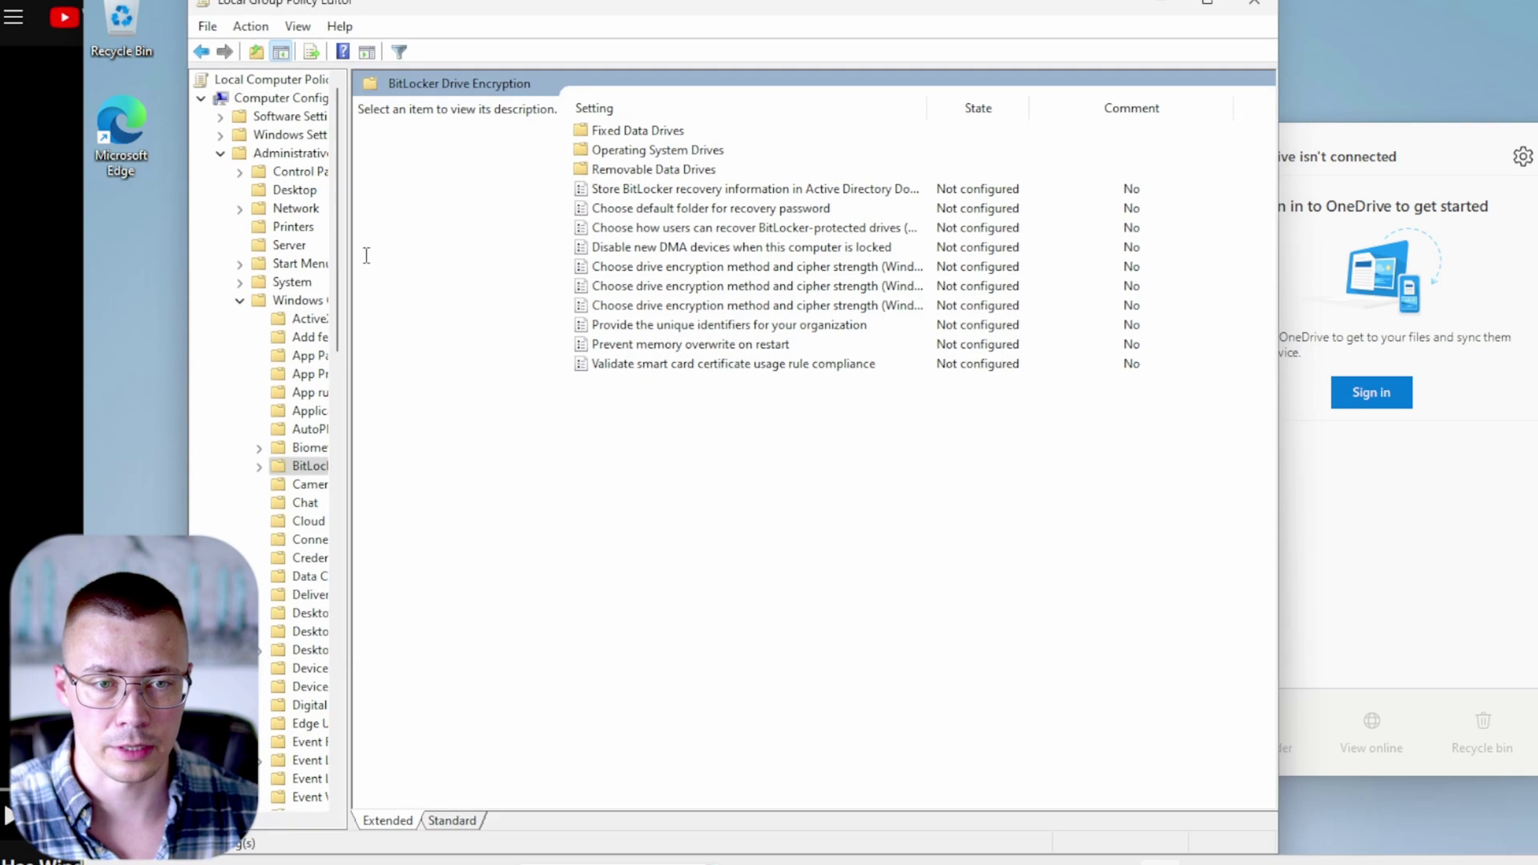
{"action": "left_click_drag", "start_coordinate": [350, 242], "coordinate": [511, 269]}
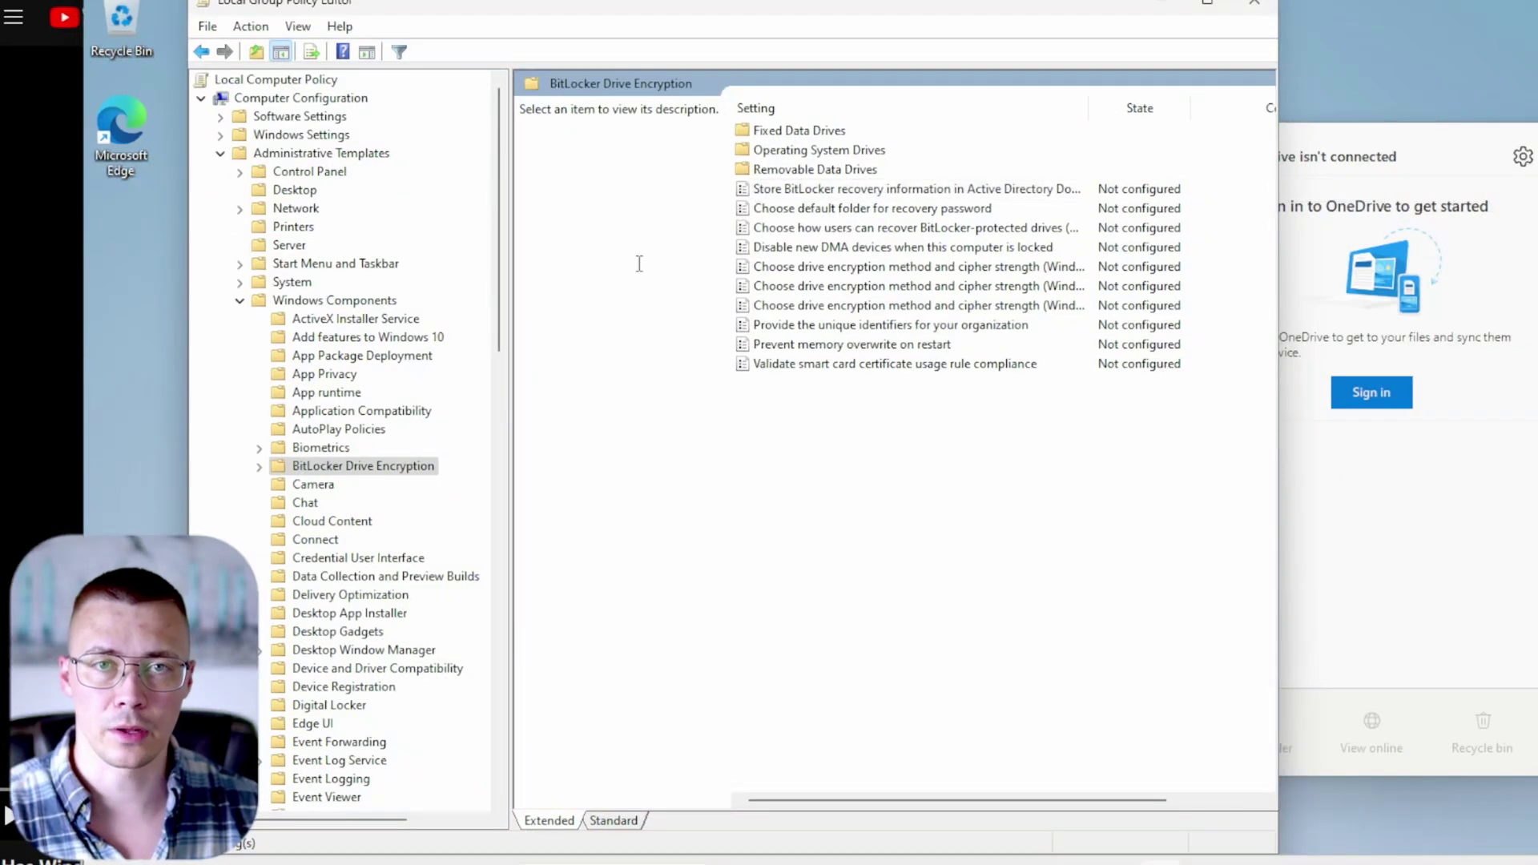
{"action": "double_click", "coordinate": [370, 468]}
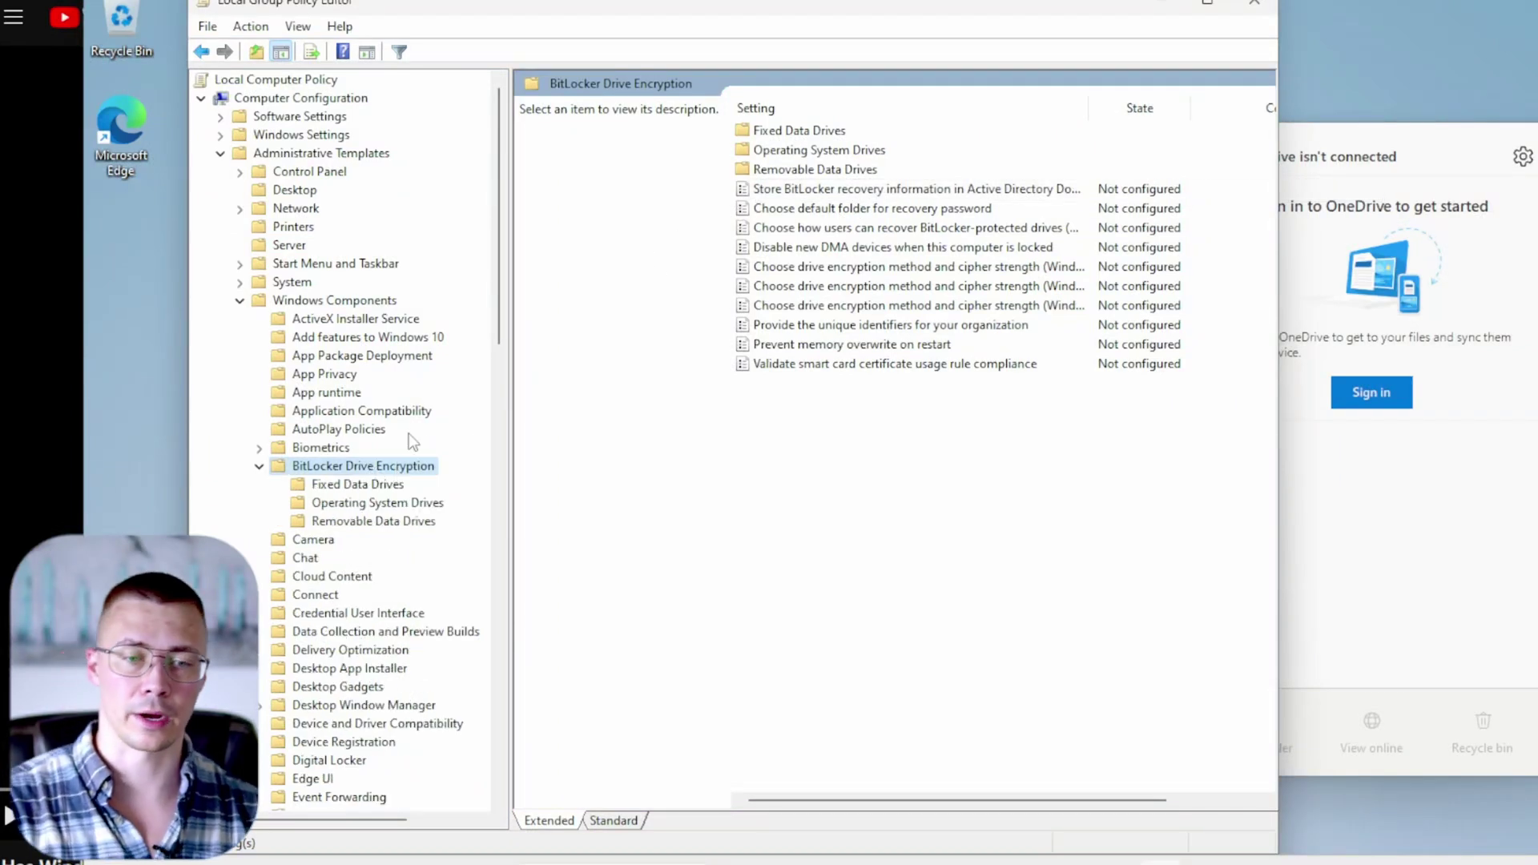
Step: Select Data Collection and Preview Builds and widen the Group Policy Editor window
{"action": "left_click", "coordinate": [386, 633]}
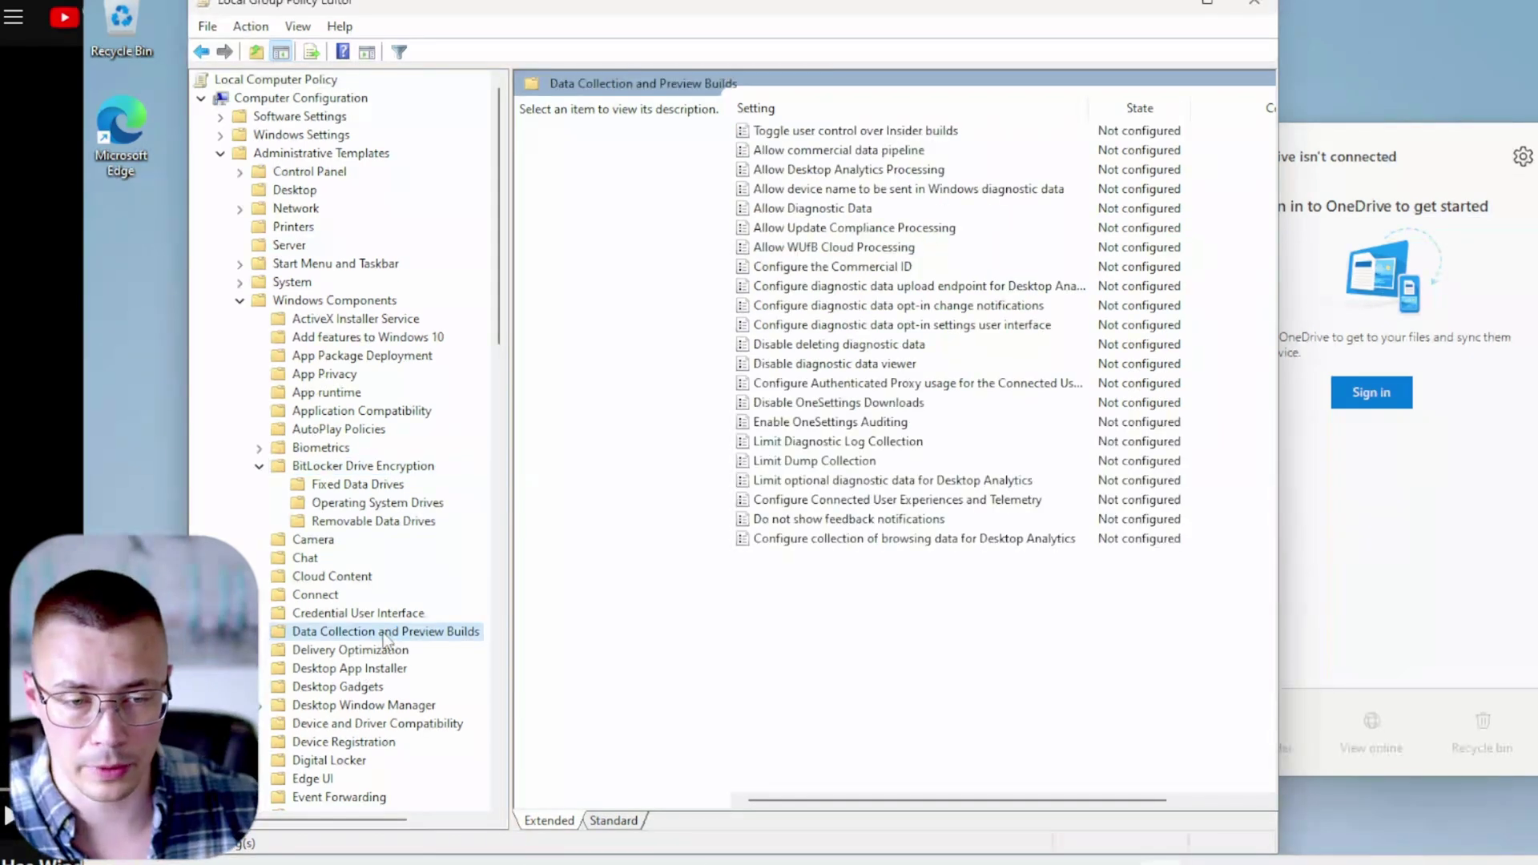
{"action": "left_click_drag", "start_coordinate": [1286, 327], "coordinate": [1518, 323]}
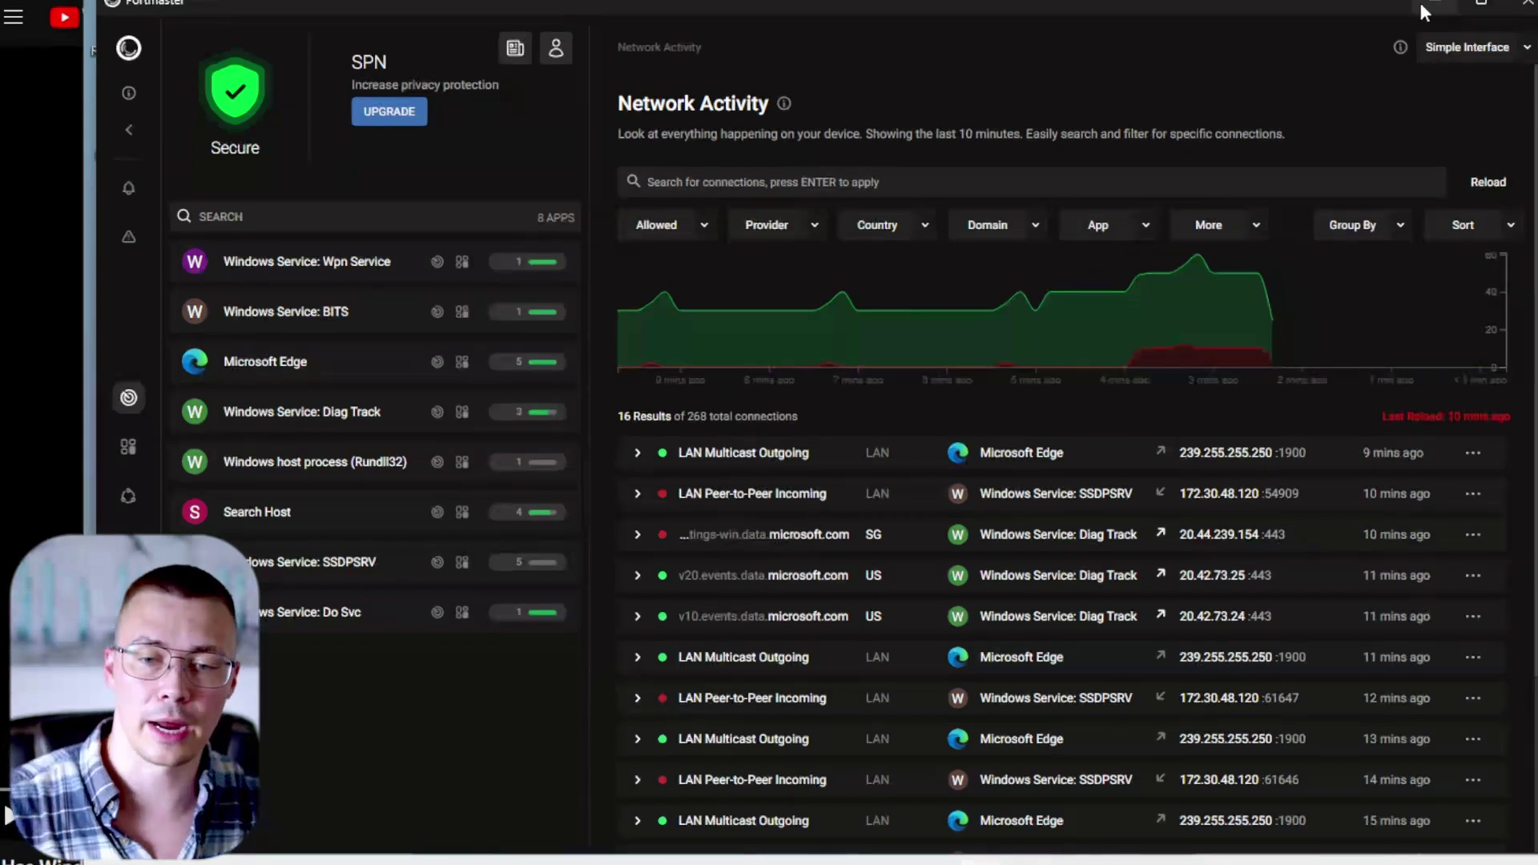
{"action": "scroll", "coordinate": [870, 298], "scroll_direction": "down", "scroll_amount": 3}
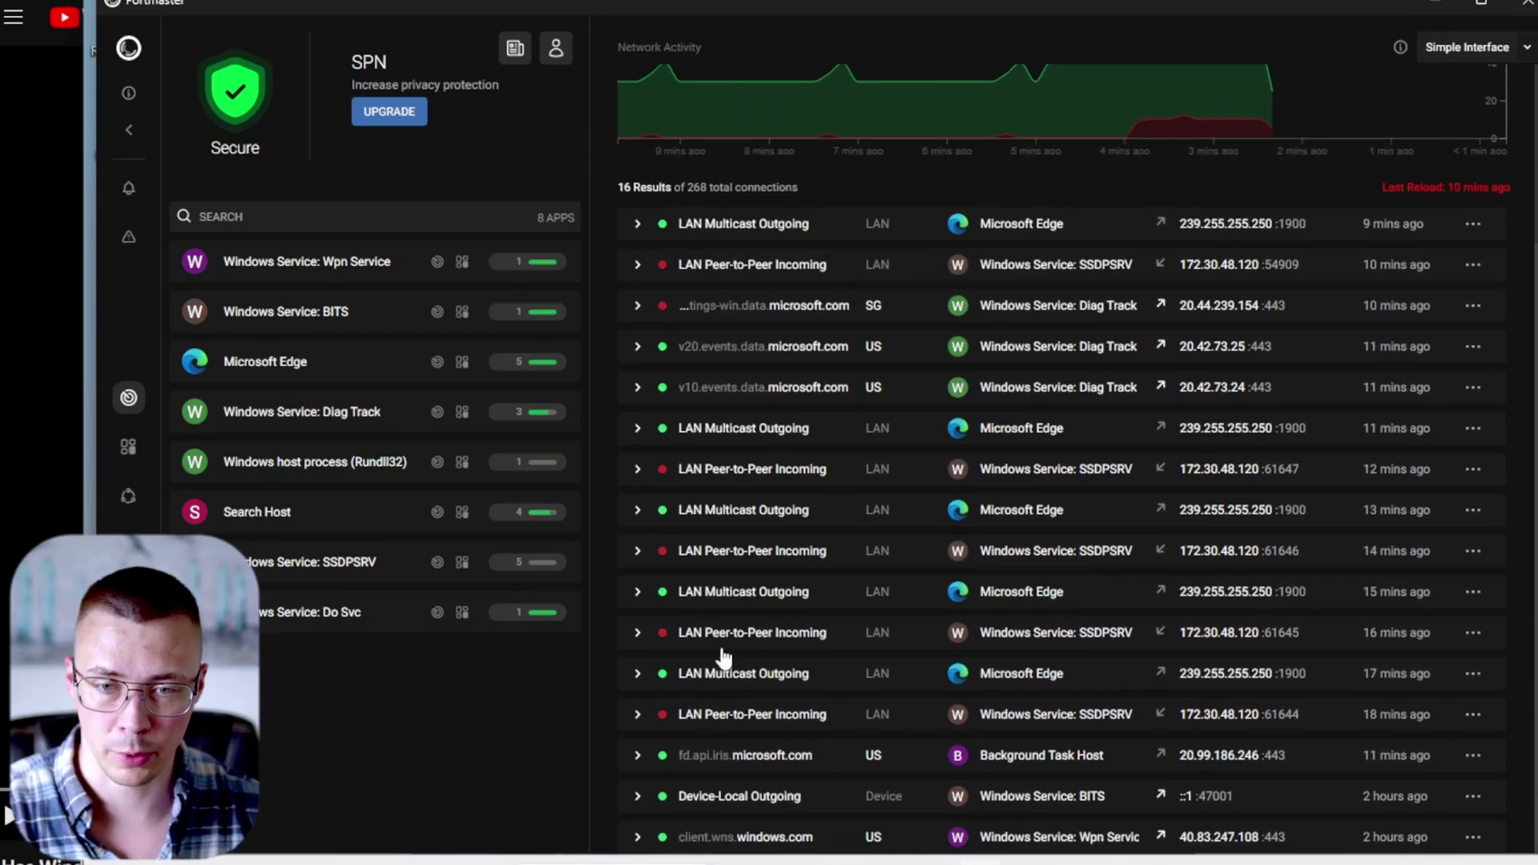
{"action": "key", "text": "alt+Tab"}
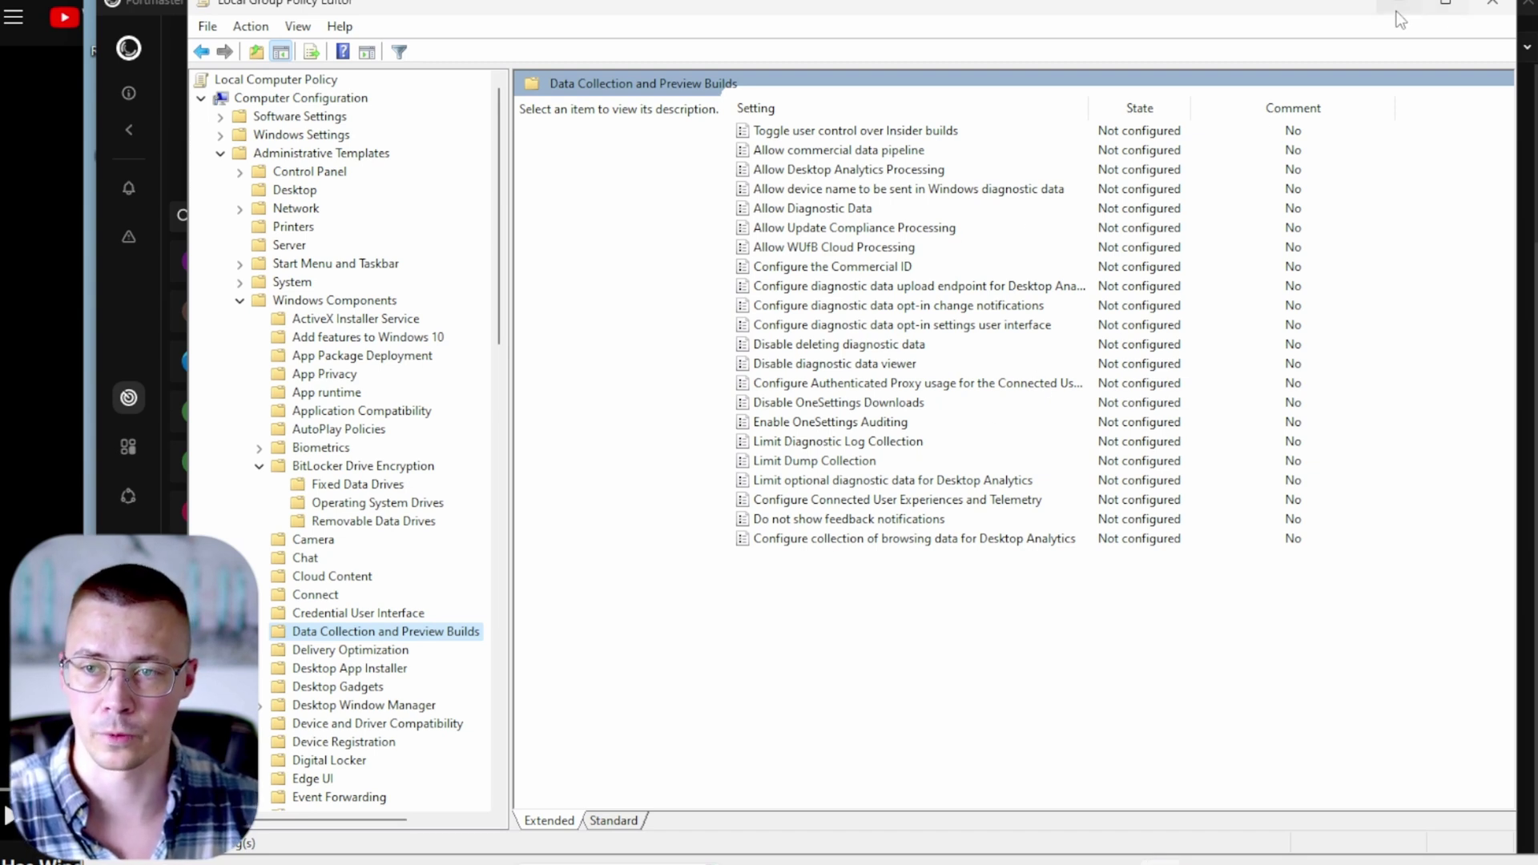
{"action": "left_click", "coordinate": [1444, 6]}
{"action": "key", "text": "alt+Tab"}
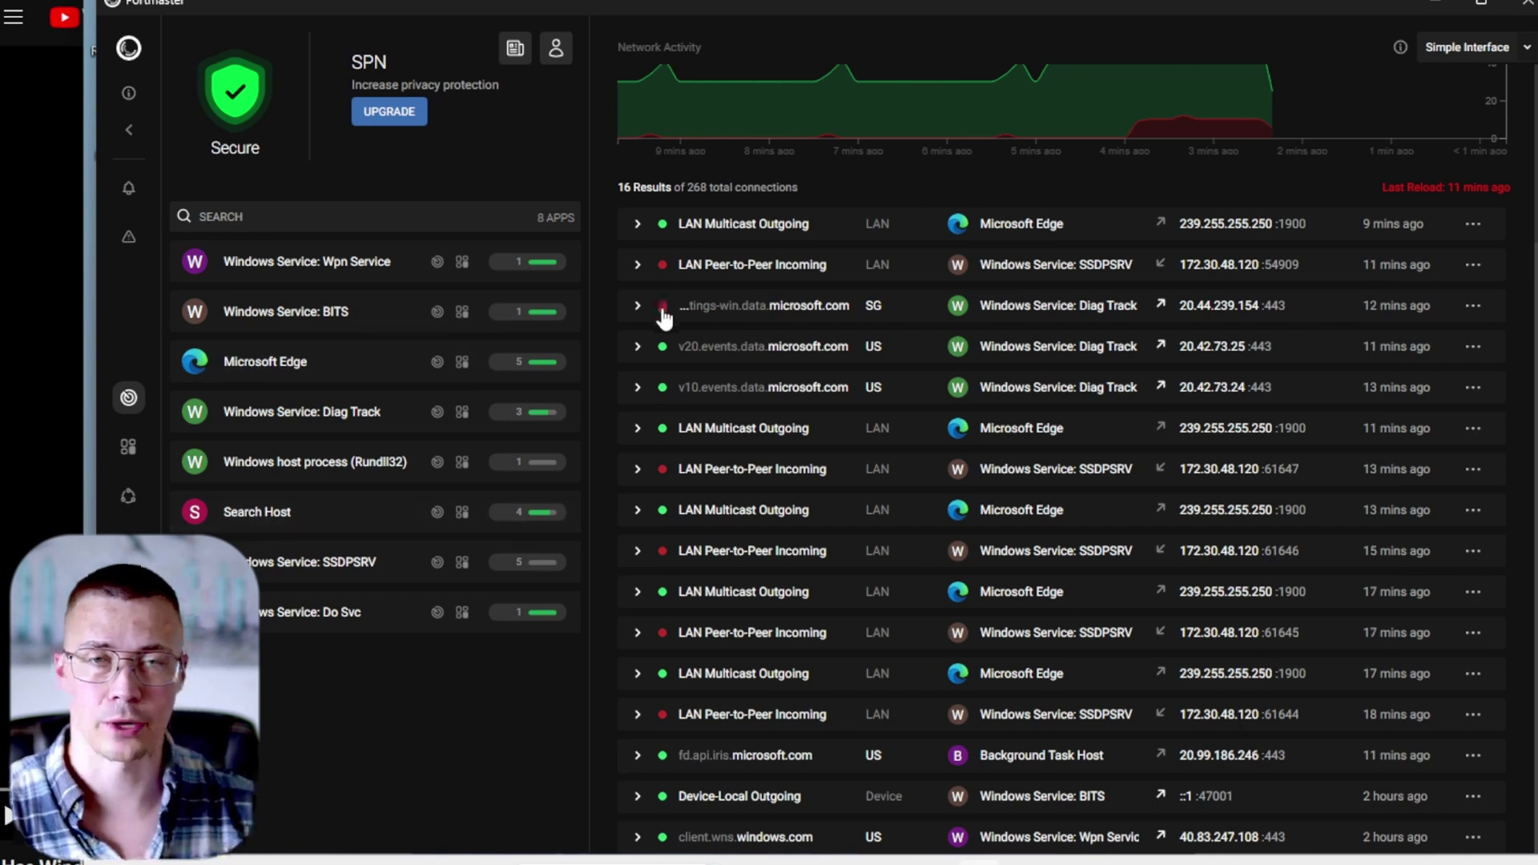
{"action": "mouse_move", "coordinate": [664, 316]}
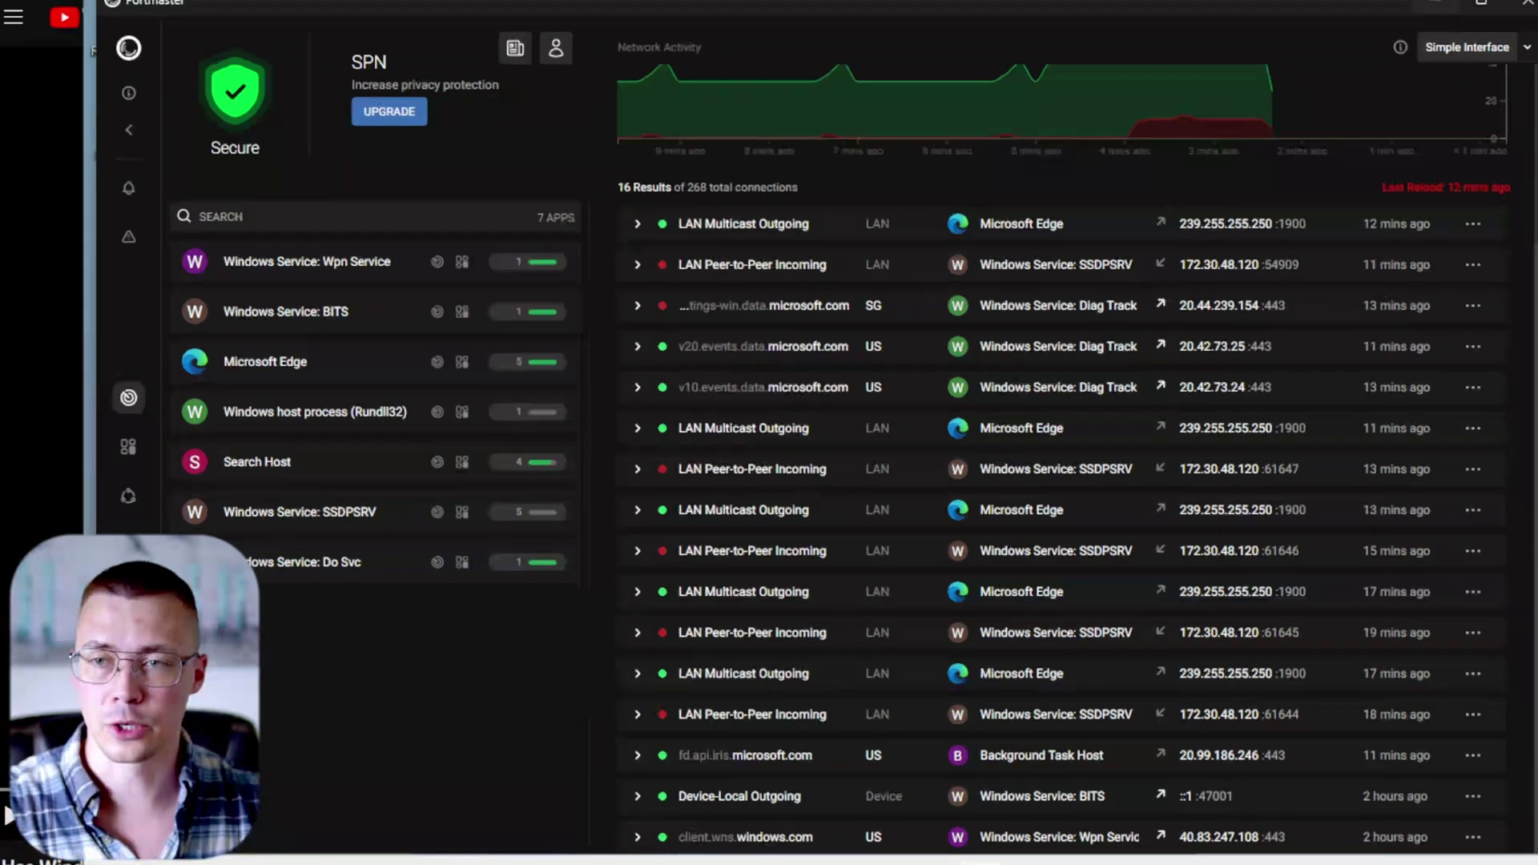
{"action": "left_click", "coordinate": [1422, 8]}
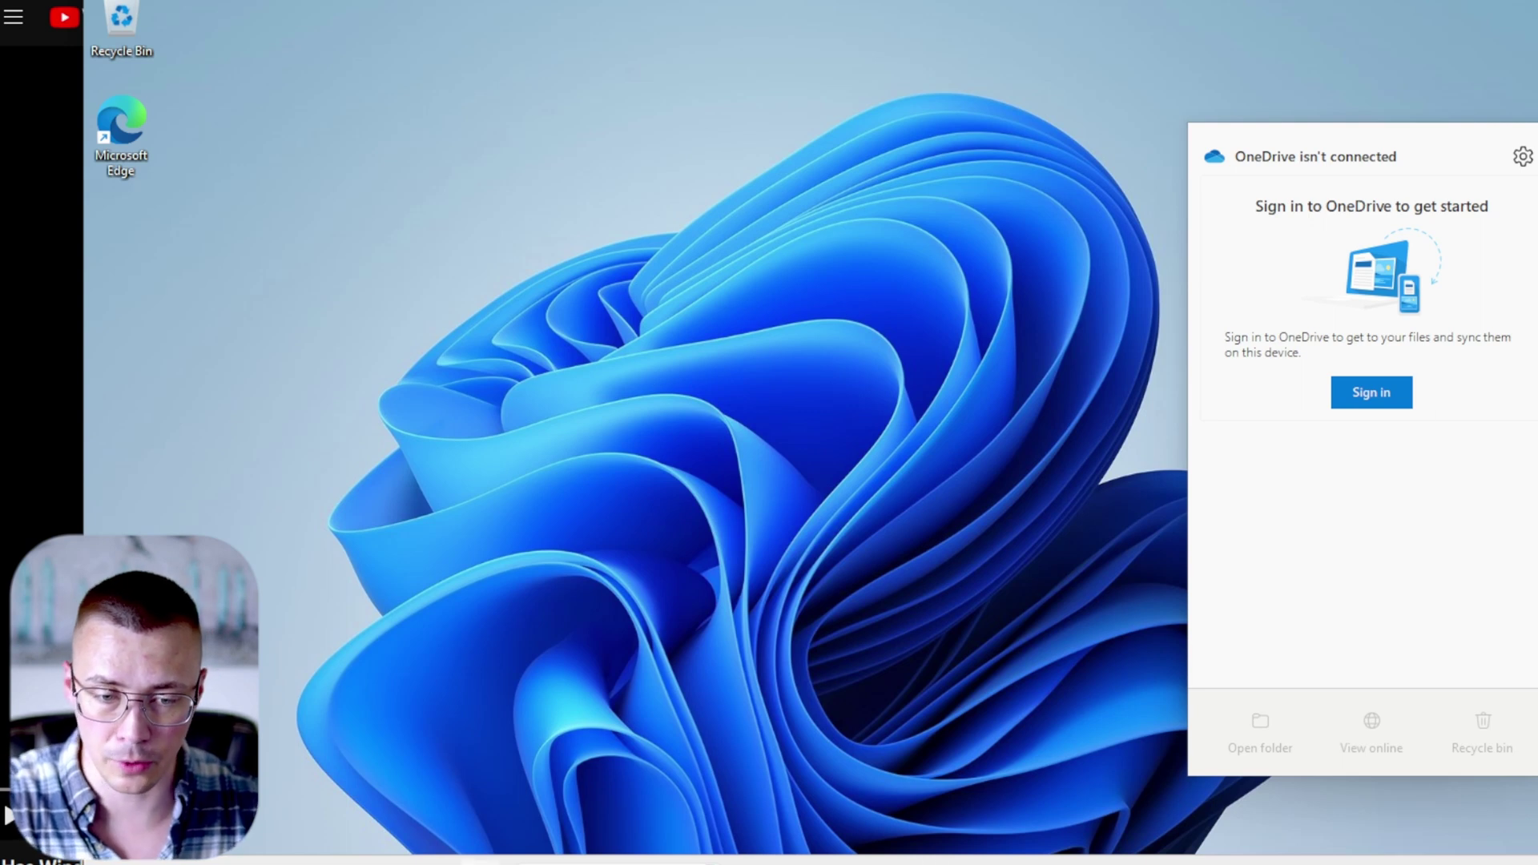
{"action": "left_click", "coordinate": [512, 861]}
{"action": "left_click", "coordinate": [1037, 219]}
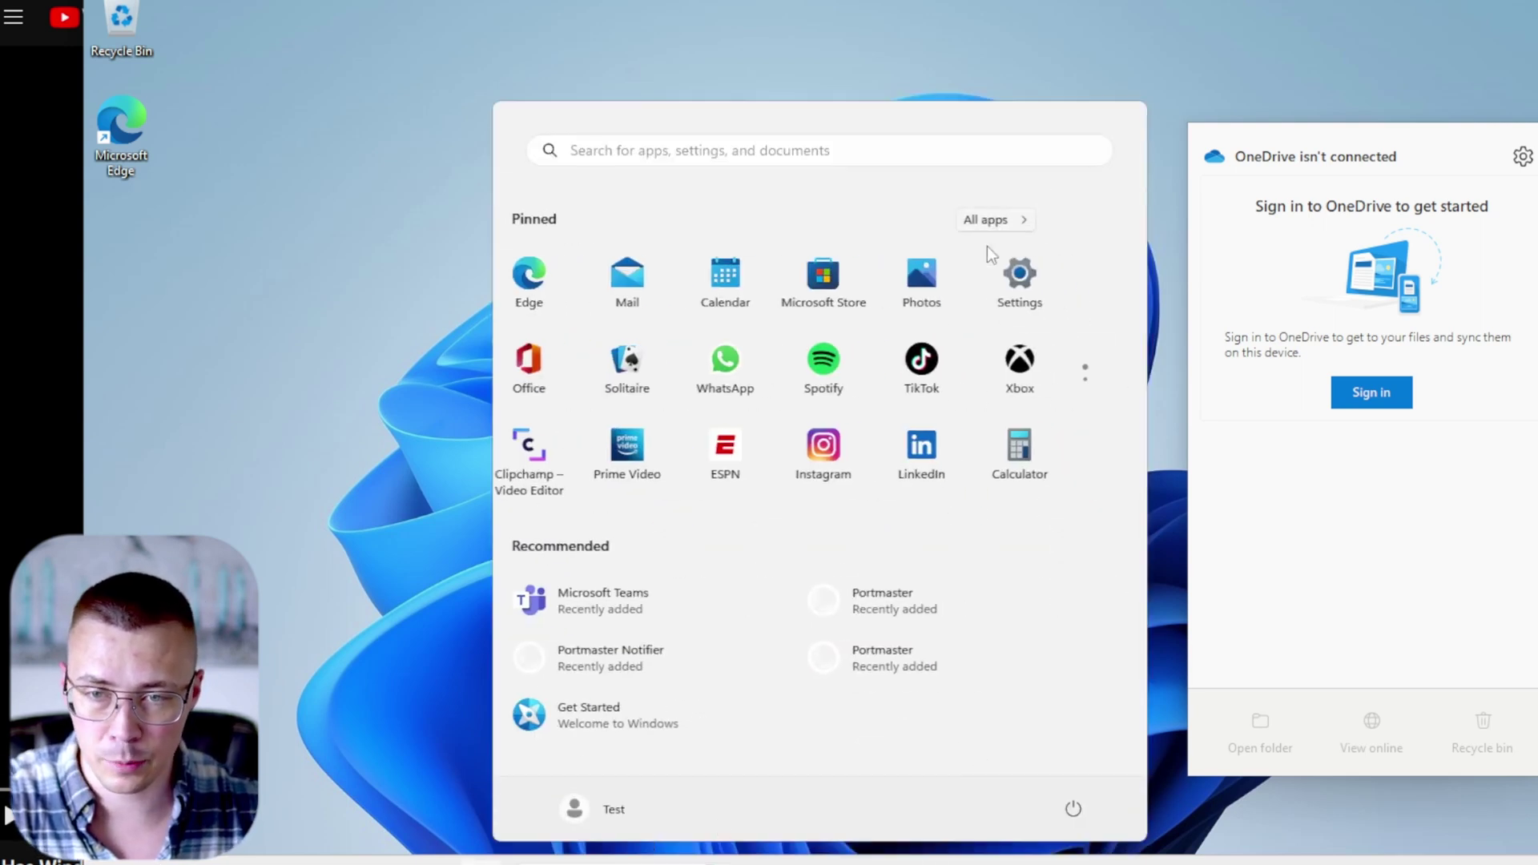
{"action": "scroll", "coordinate": [721, 369], "scroll_direction": "down", "scroll_amount": 10}
{"action": "scroll", "coordinate": [738, 350], "scroll_direction": "down", "scroll_amount": 3}
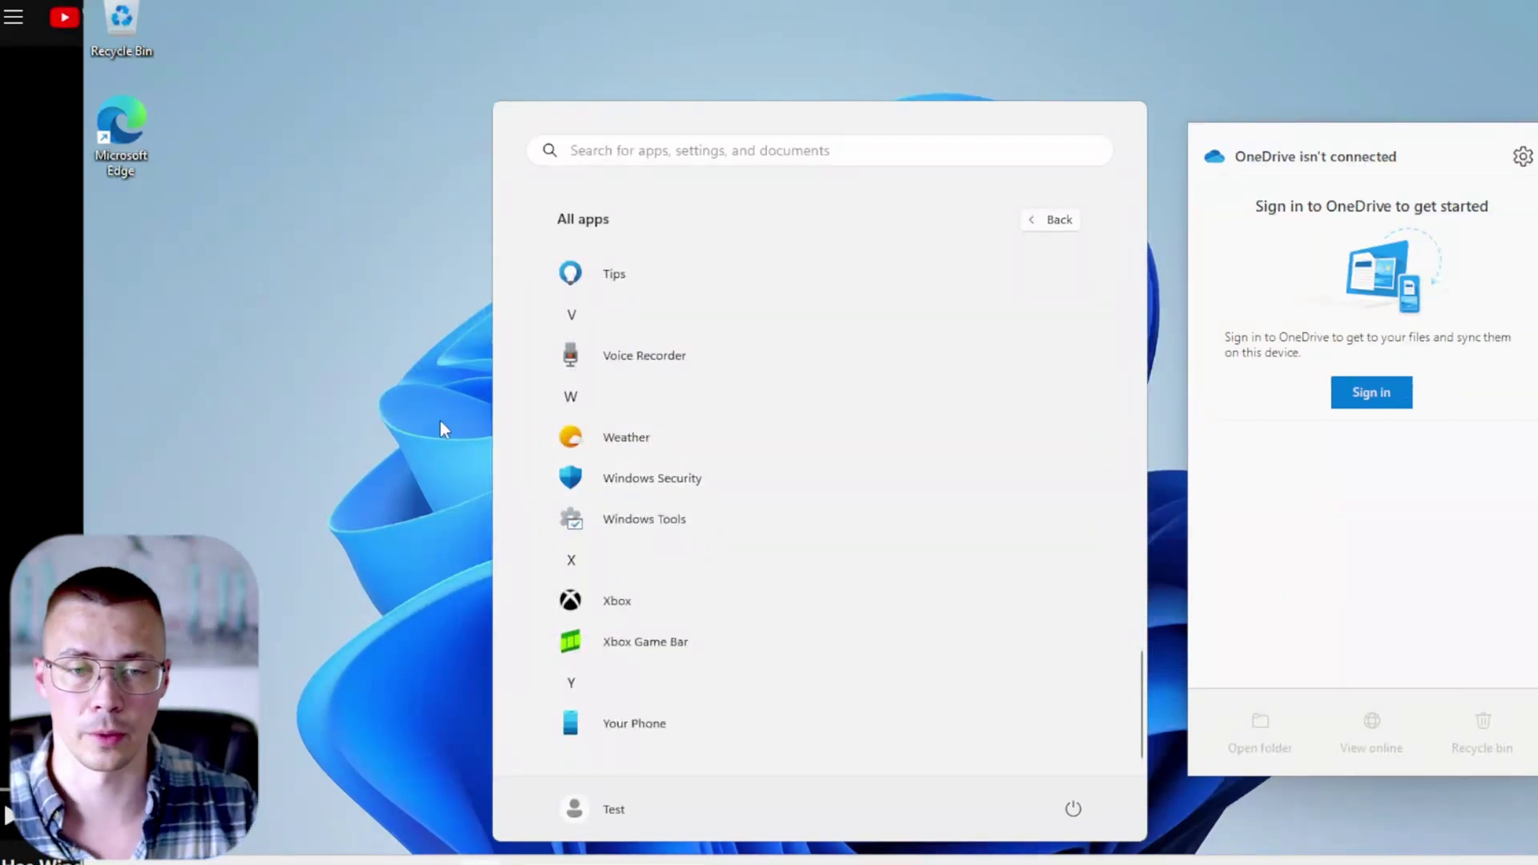
{"action": "left_click", "coordinate": [411, 386]}
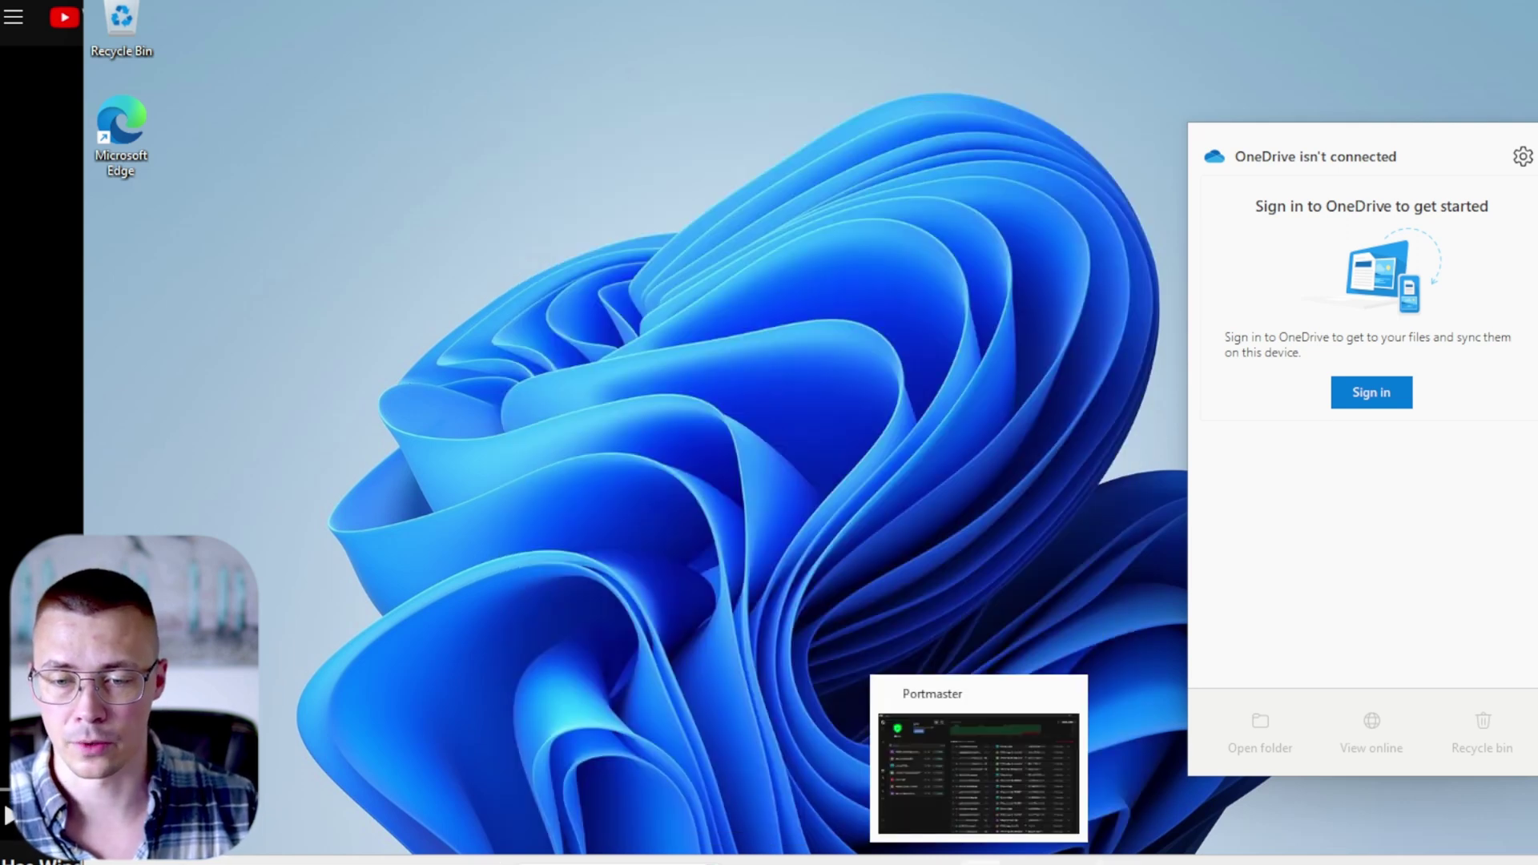
{"action": "left_click", "coordinate": [978, 757]}
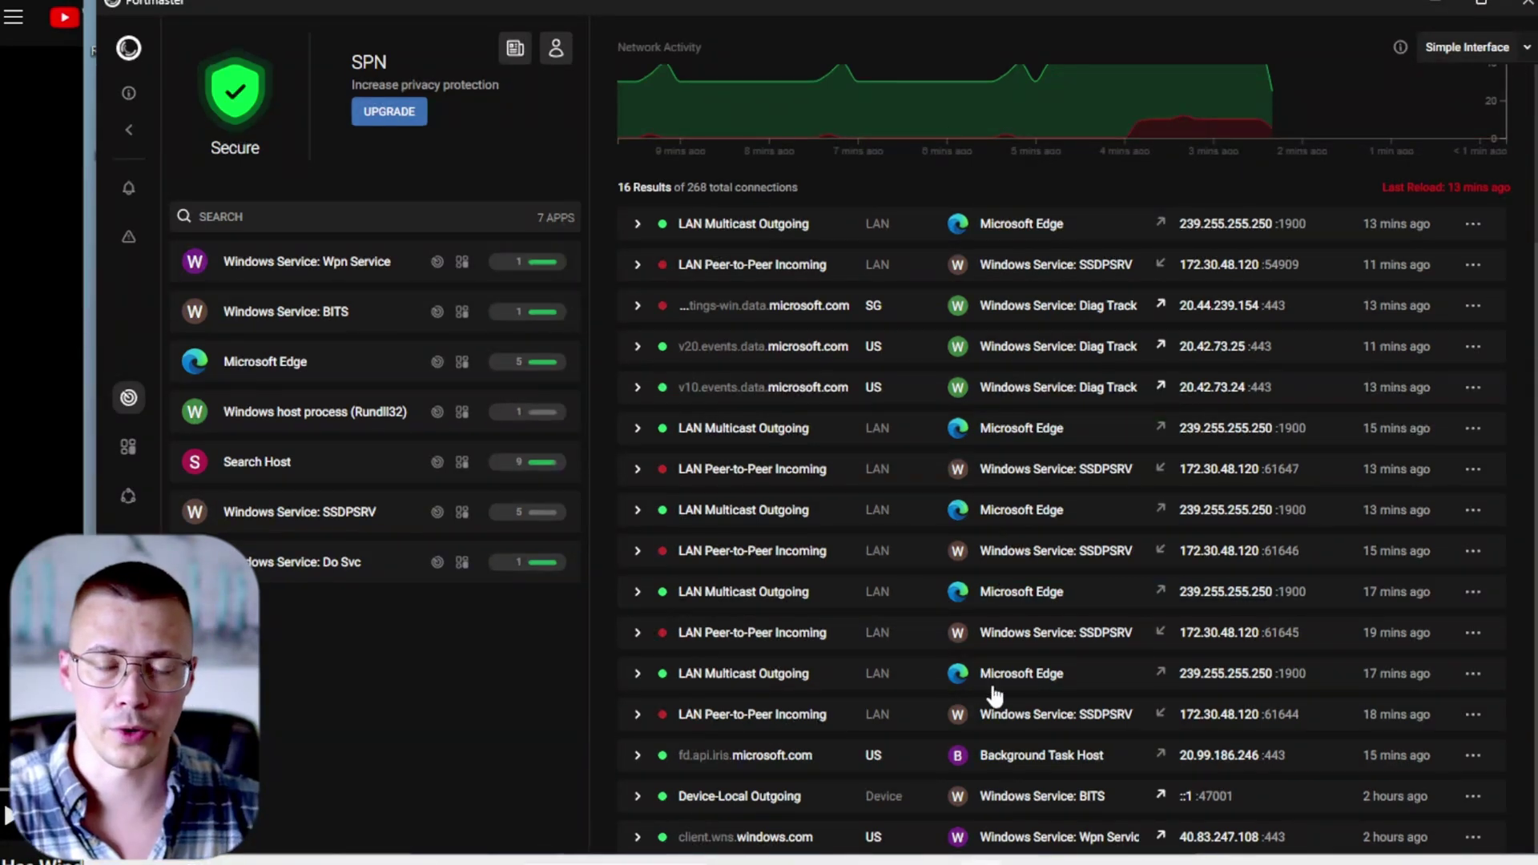
Step: Scroll through the Diag Track telemetry connections, then close the Portmaster window
{"action": "scroll", "coordinate": [1025, 569], "scroll_direction": "up", "scroll_amount": 3}
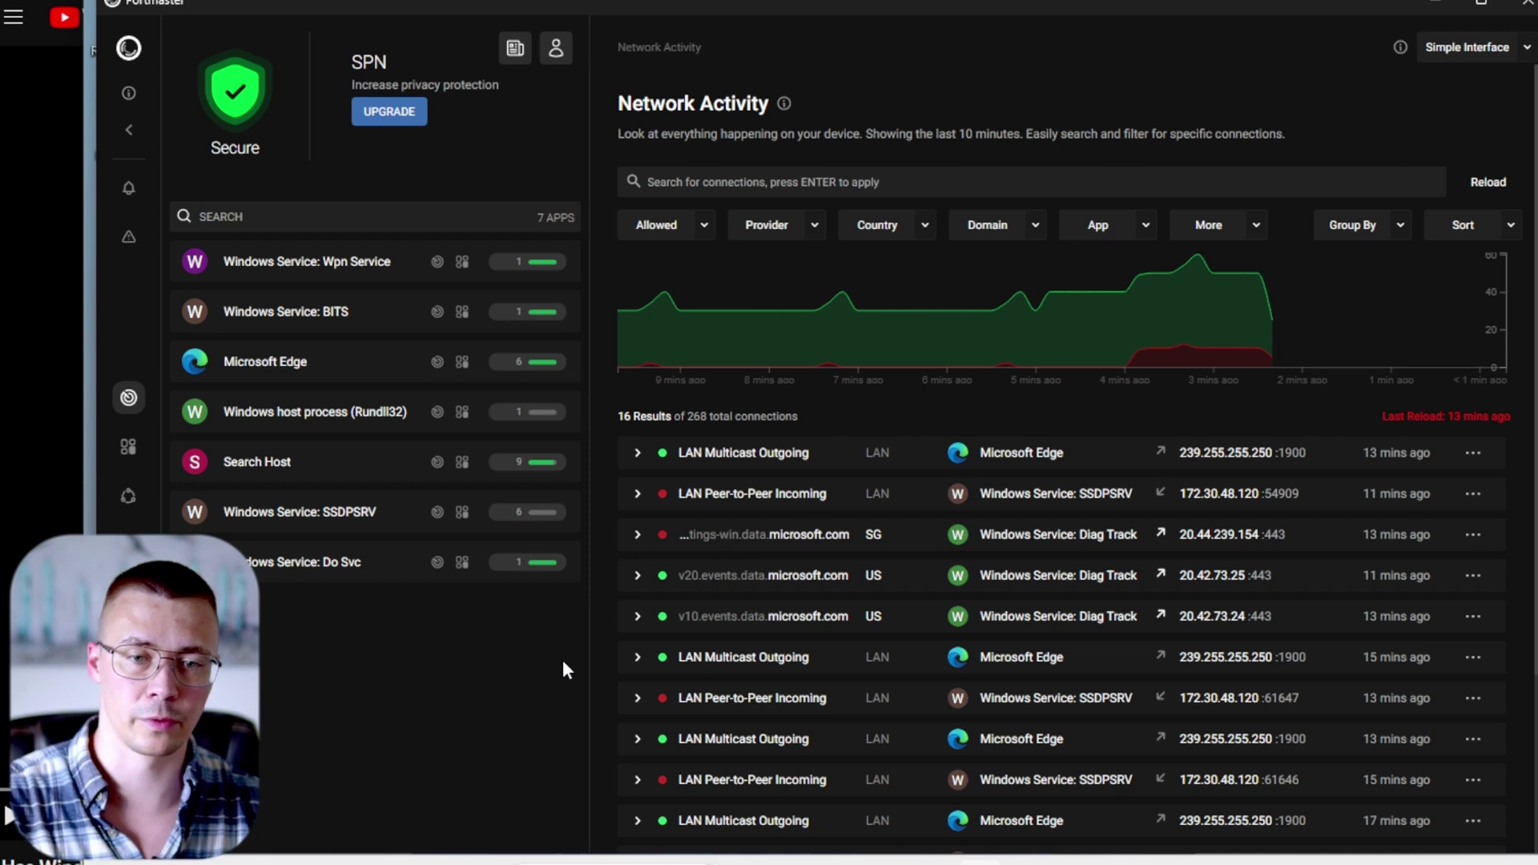
{"action": "scroll", "coordinate": [615, 652], "scroll_direction": "down", "scroll_amount": 3}
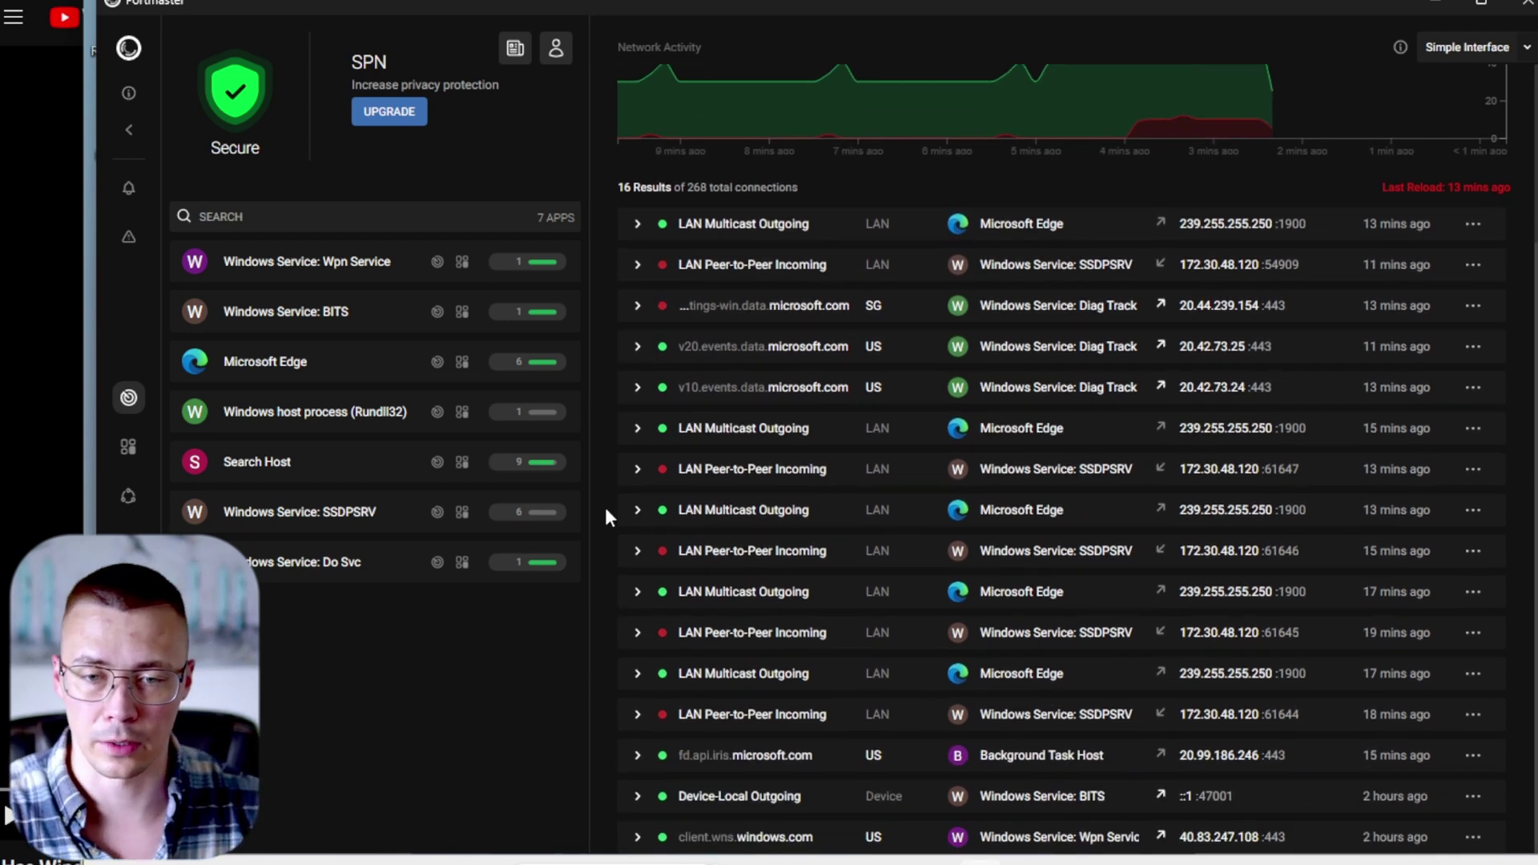
{"action": "scroll", "coordinate": [611, 519], "scroll_direction": "up", "scroll_amount": 3}
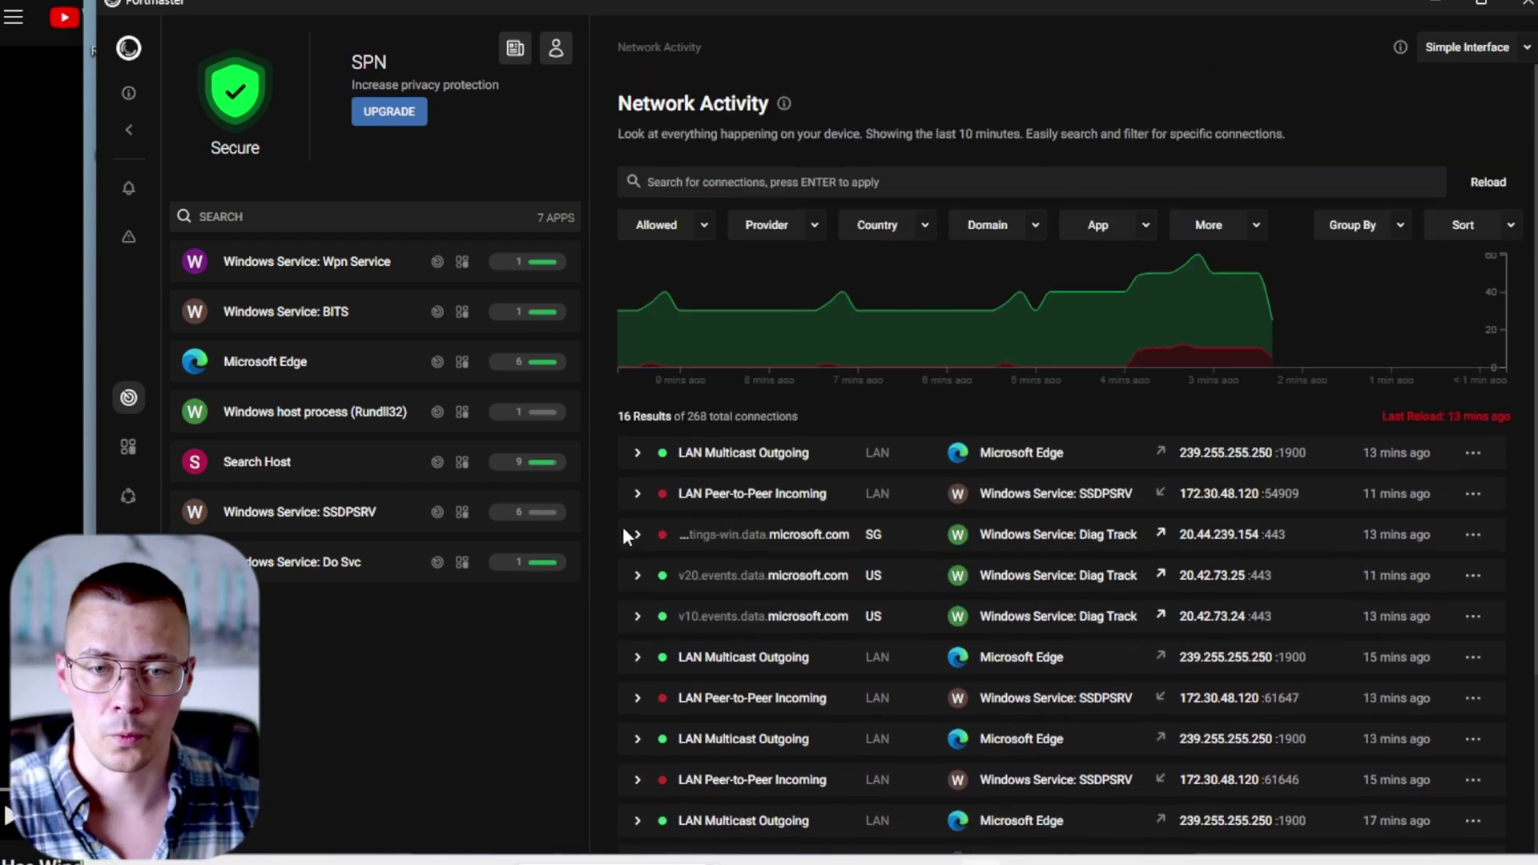
{"action": "left_click", "coordinate": [1524, 5]}
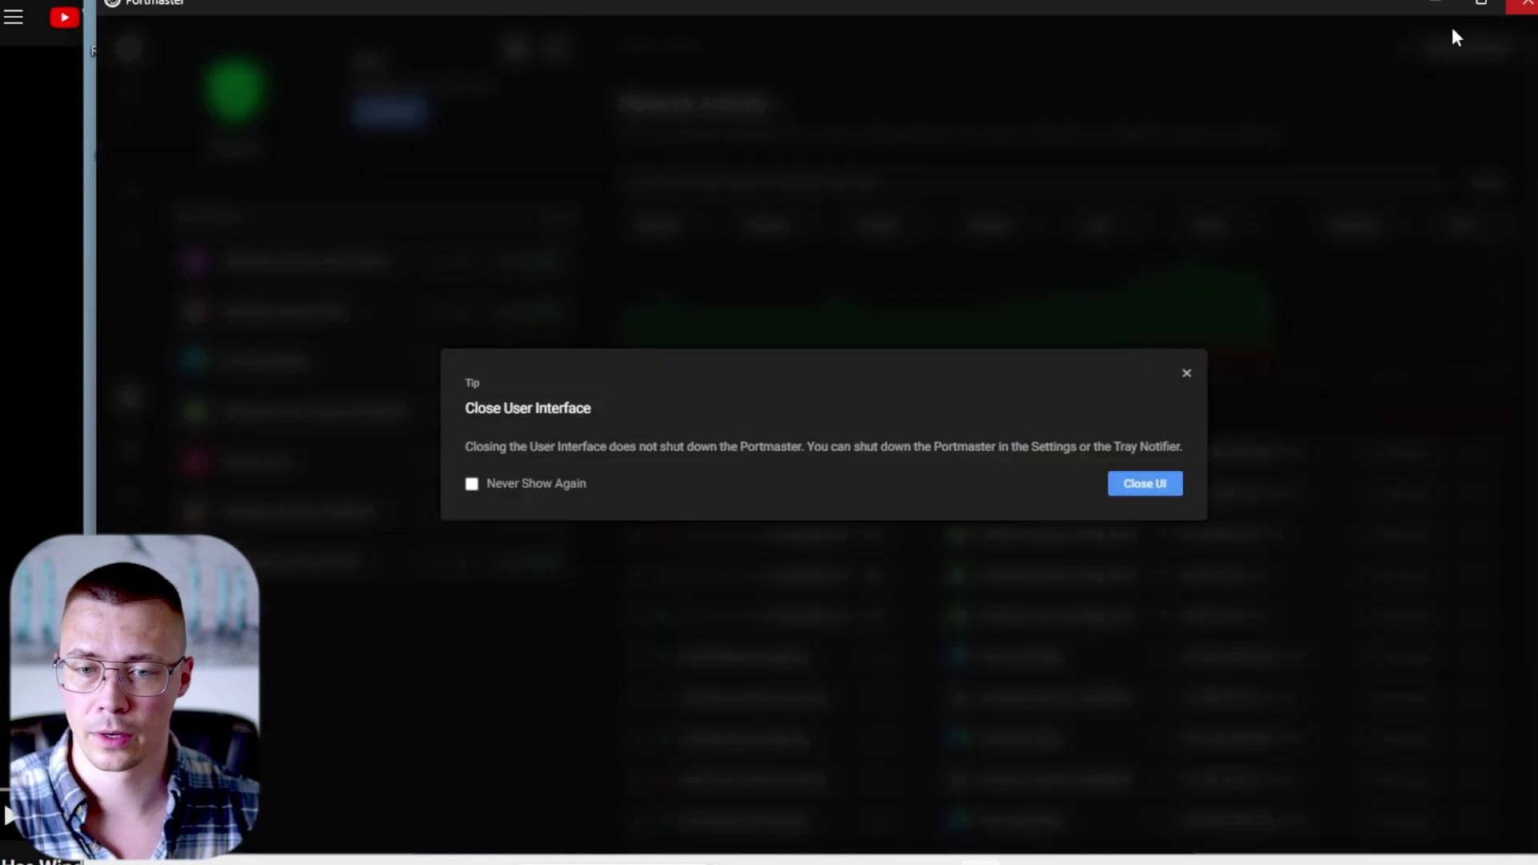
Step: Confirm Close UI so the Portmaster interface shuts, leaving the Windows 11 desktop visible
{"action": "left_click", "coordinate": [1137, 484]}
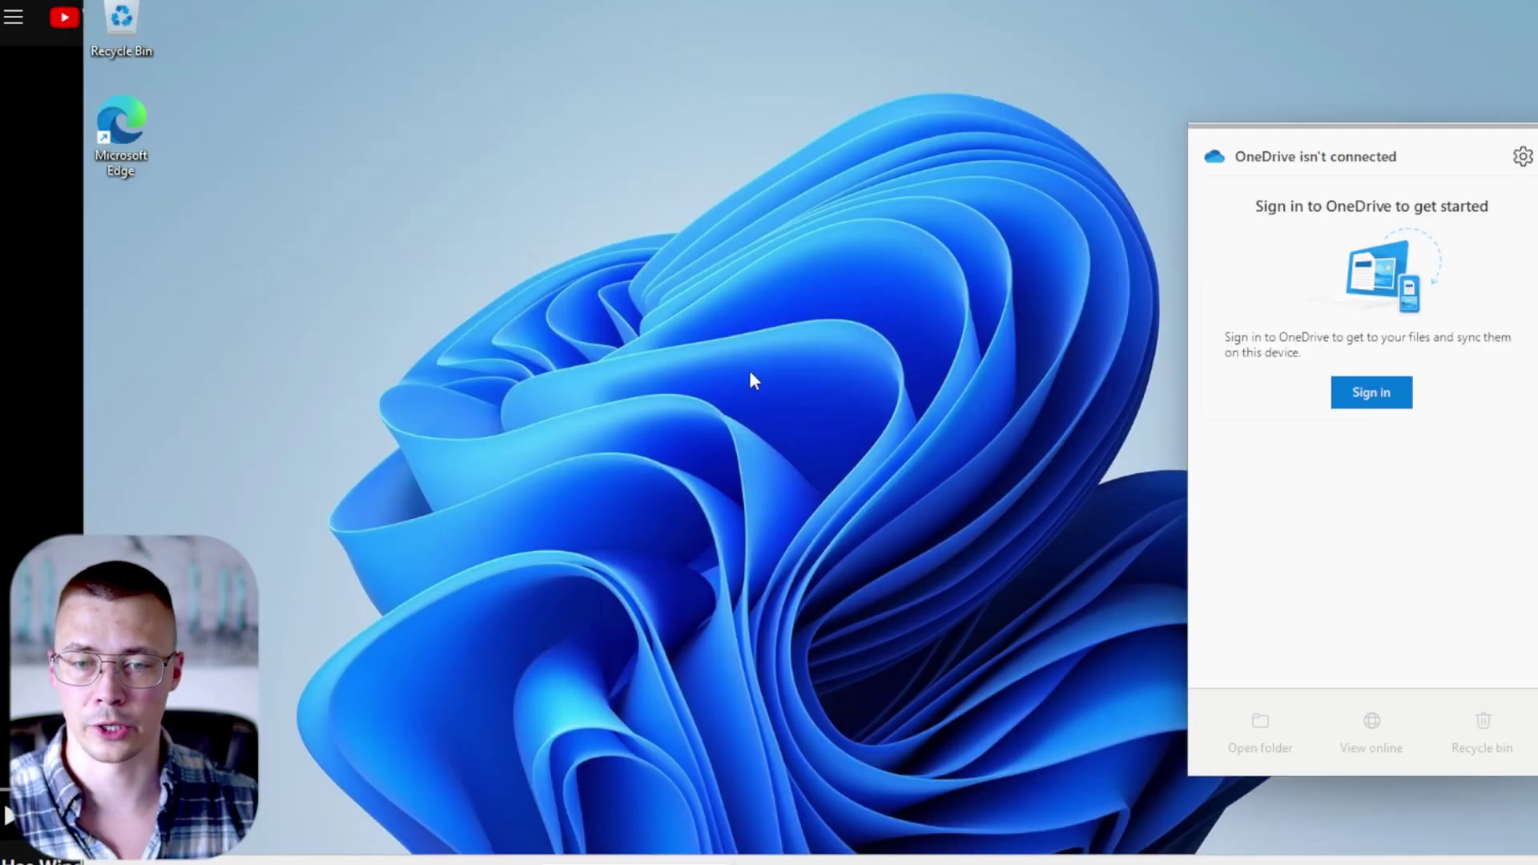